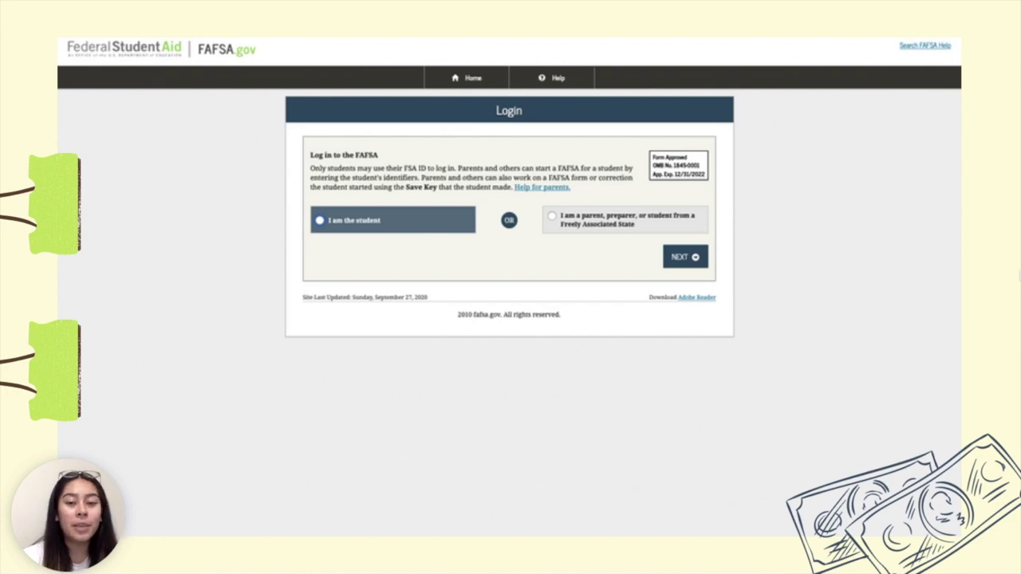
Choose to log in to the FAFSA as the student
left_click(354, 220)
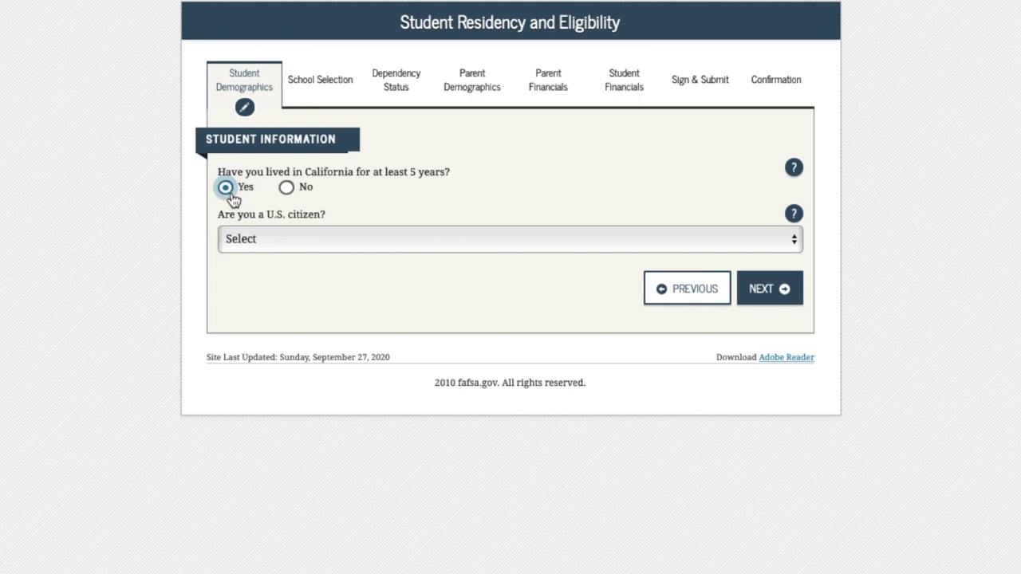
left_click(287, 188)
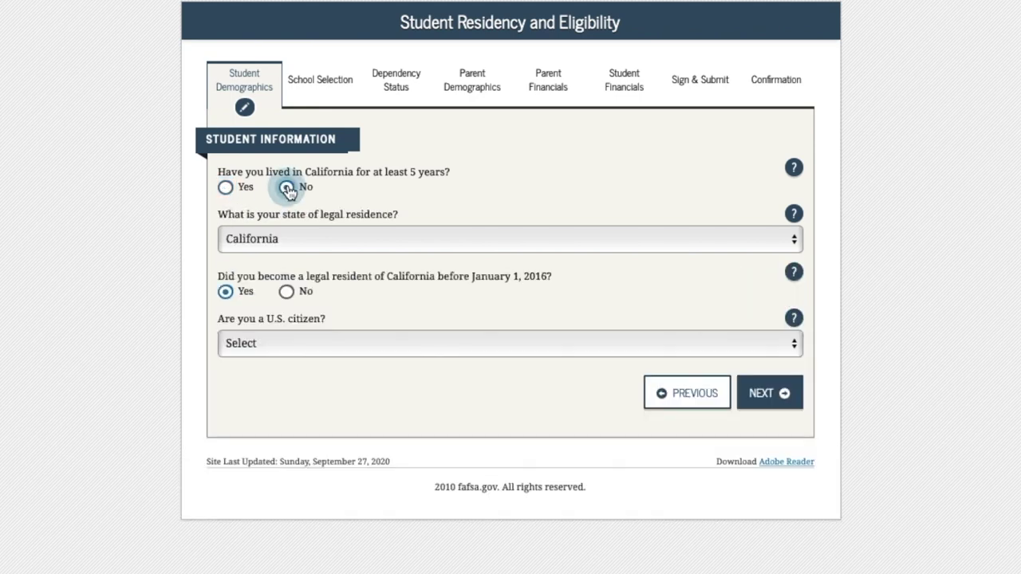
left_click(292, 245)
left_click(285, 240)
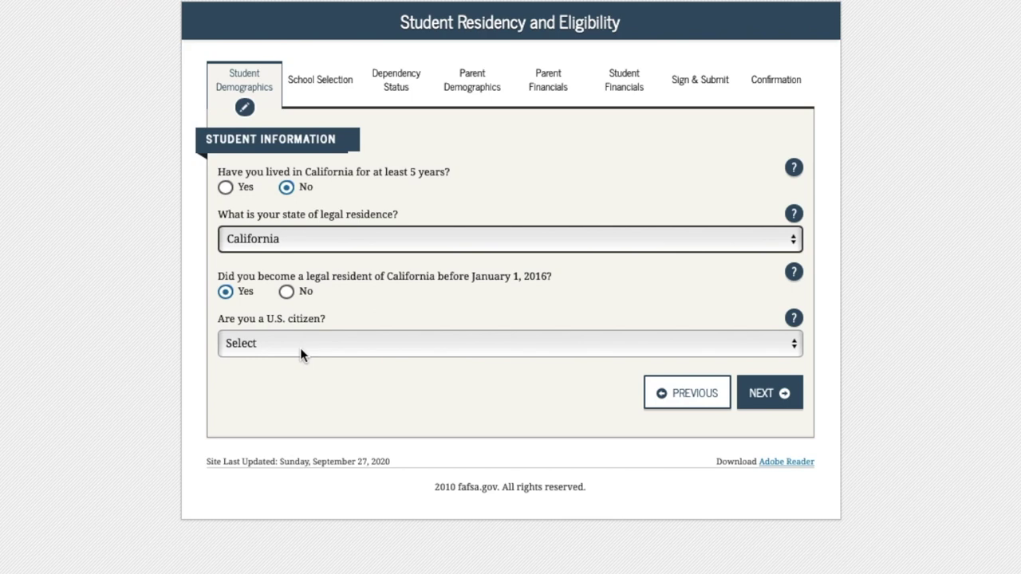
left_click(225, 187)
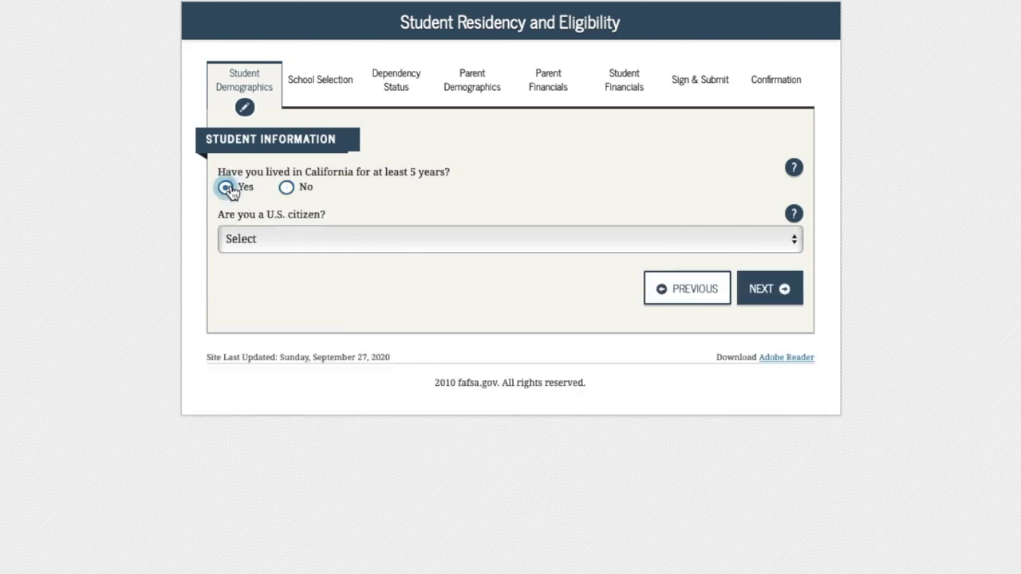
Answer the citizenship question with "Yes, I am a U.S. citizen (or U.S. national)" and continue to the education questions
left_click(294, 243)
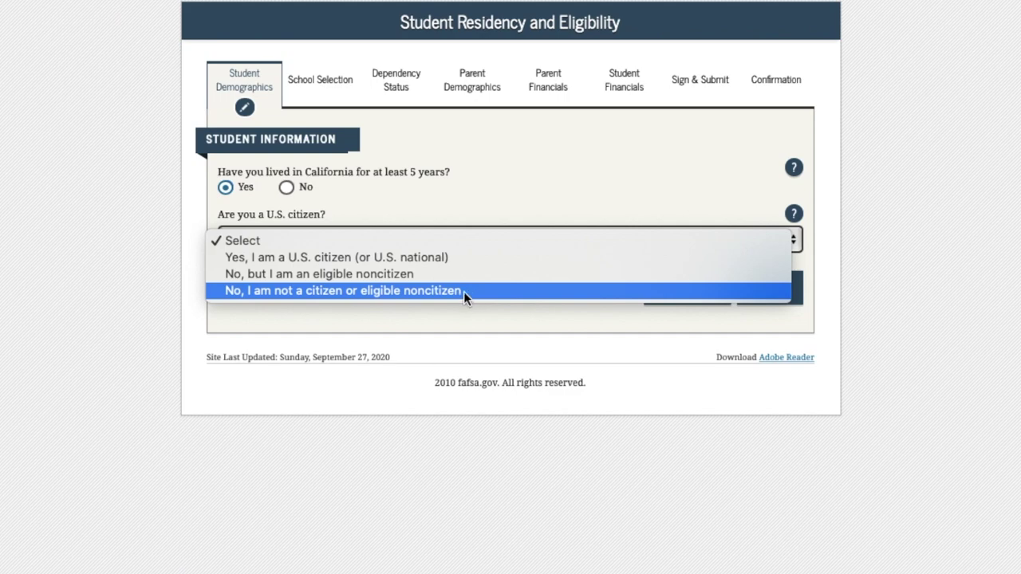
left_click(416, 260)
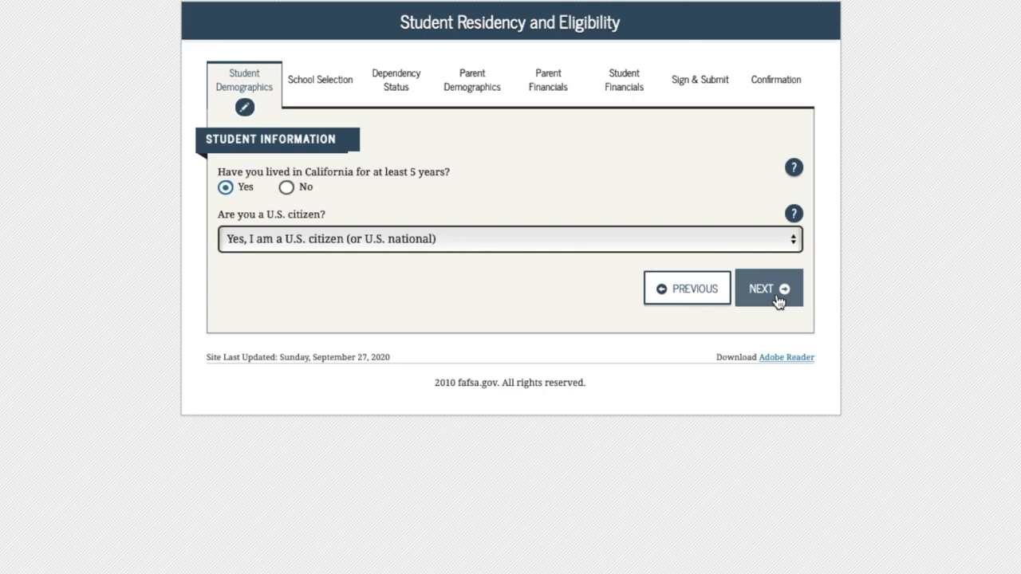
left_click(778, 301)
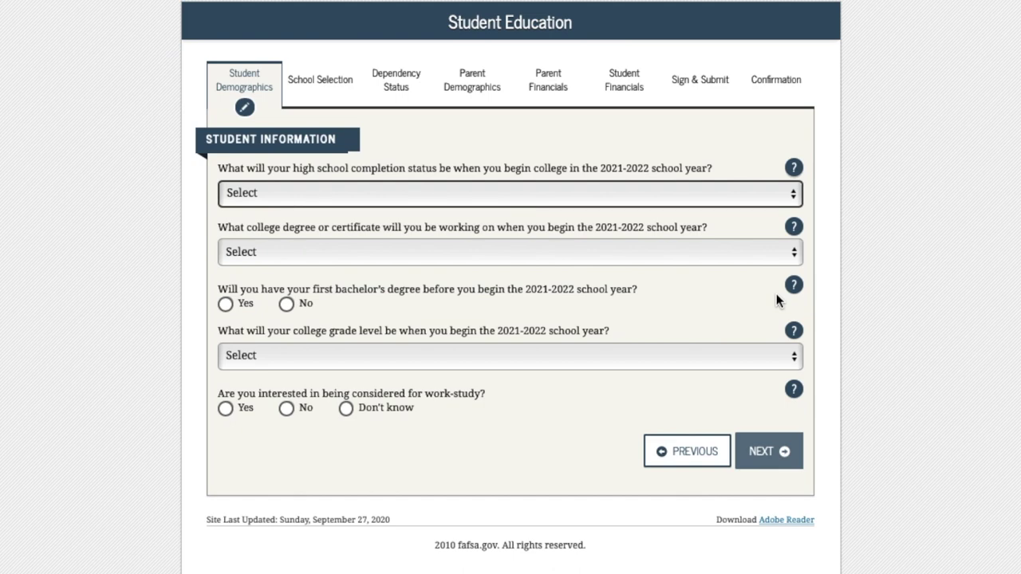
Set the high school completion status to High school diploma and the college degree to 1st bachelor's degree
left_click(308, 197)
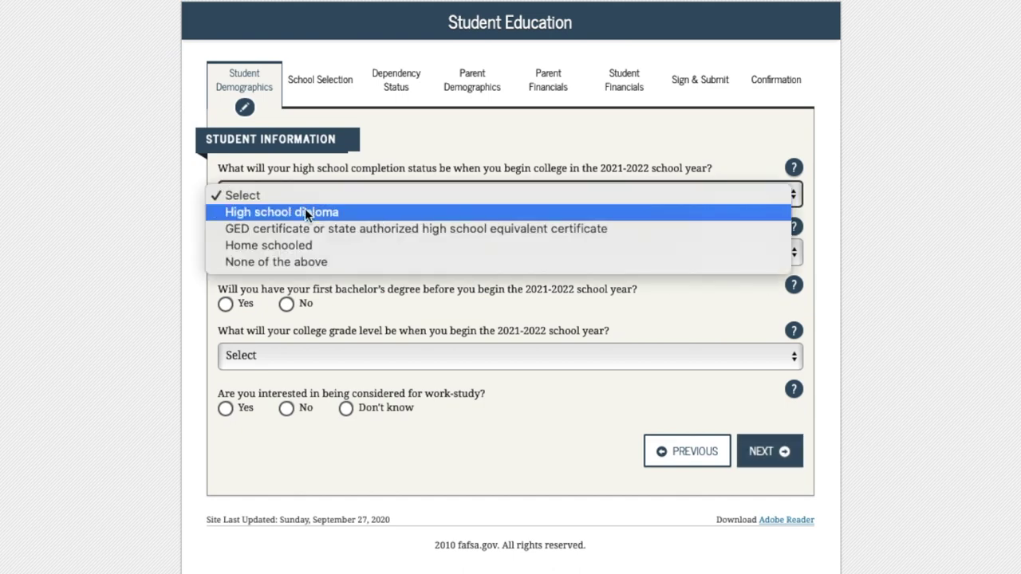
left_click(304, 208)
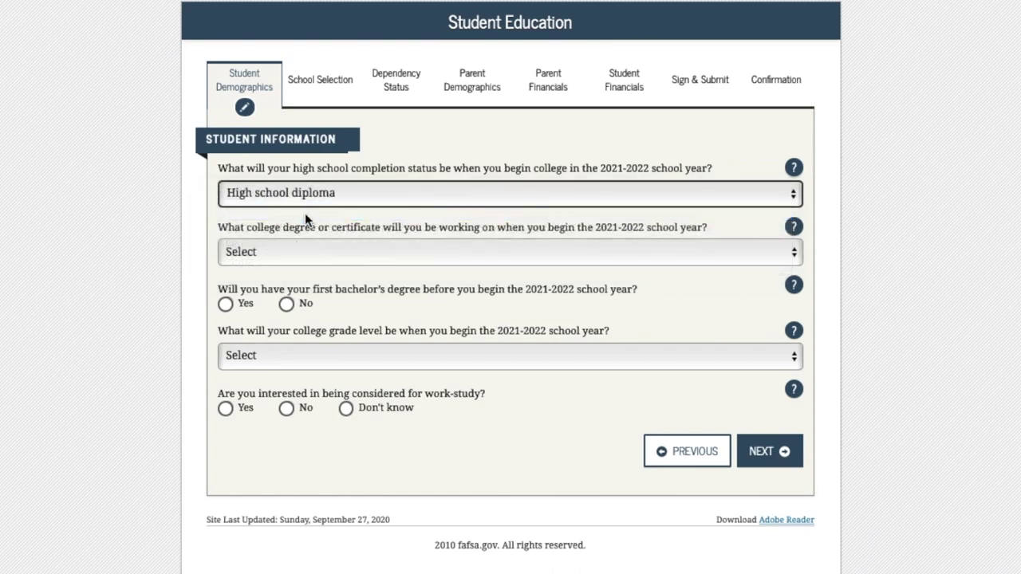
left_click(316, 259)
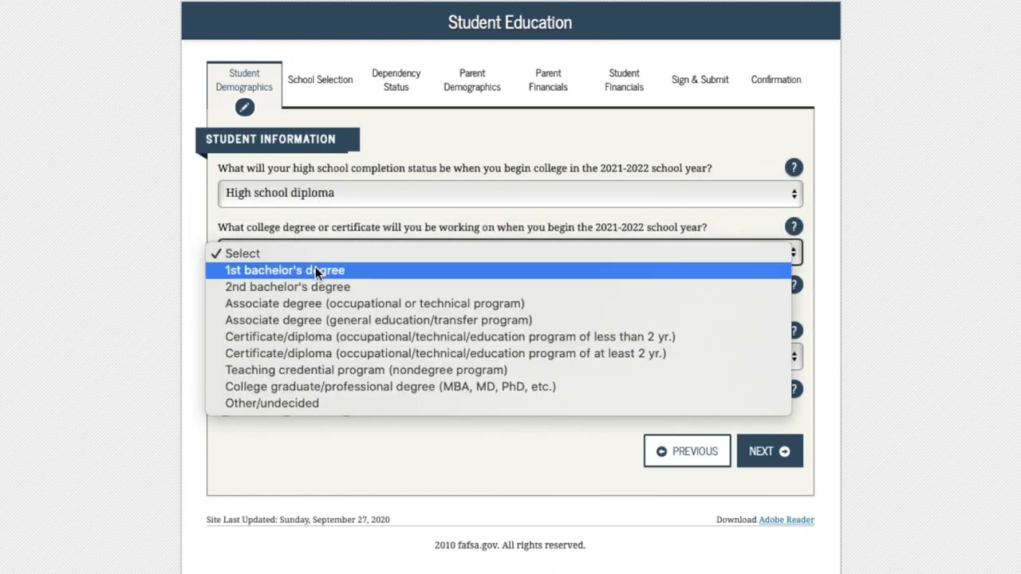
left_click(315, 269)
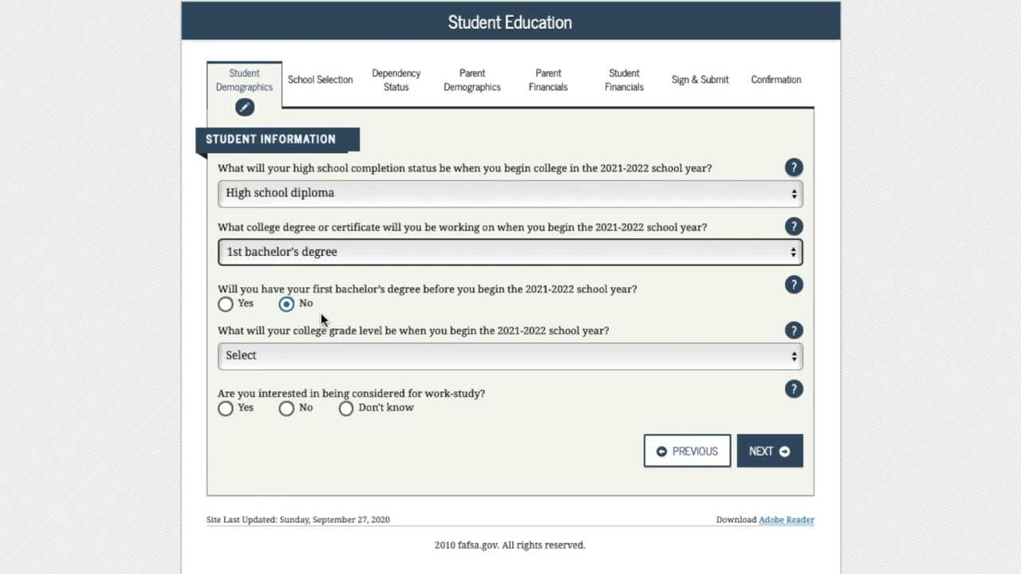
Set the college grade level to "Never attended college/1st yr.", answer Yes to work-study, and continue
left_click(321, 356)
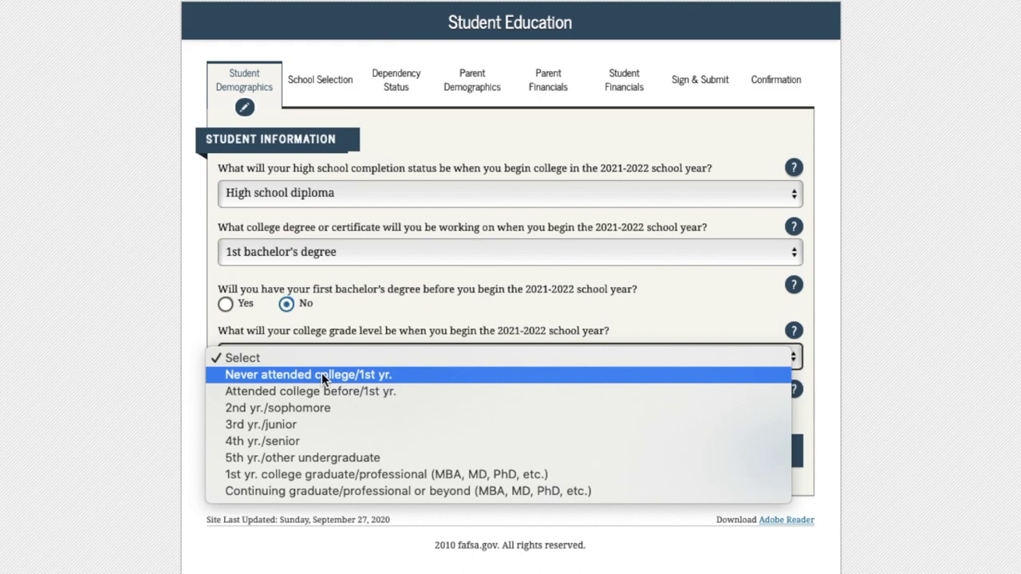
left_click(321, 372)
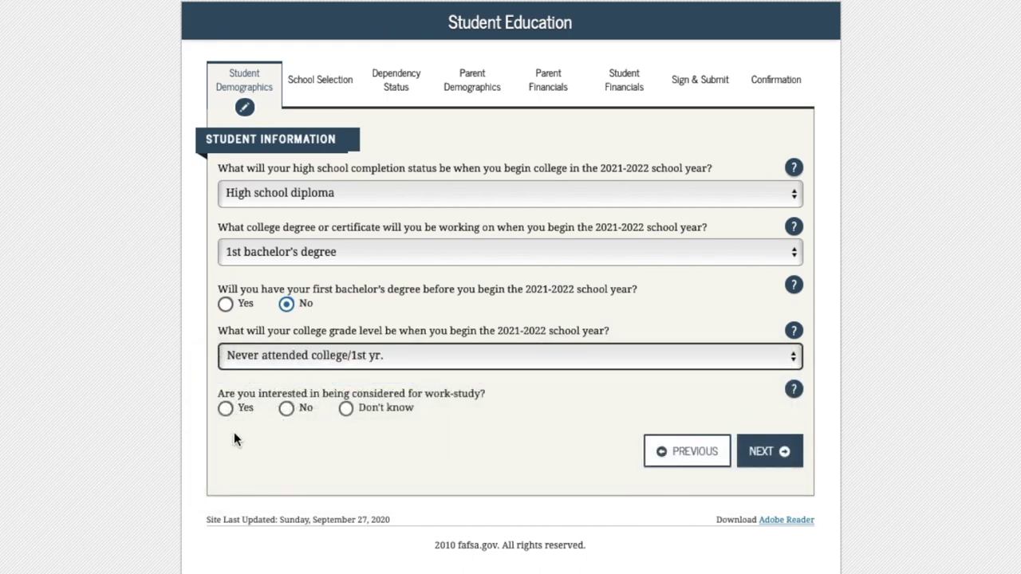
left_click(225, 409)
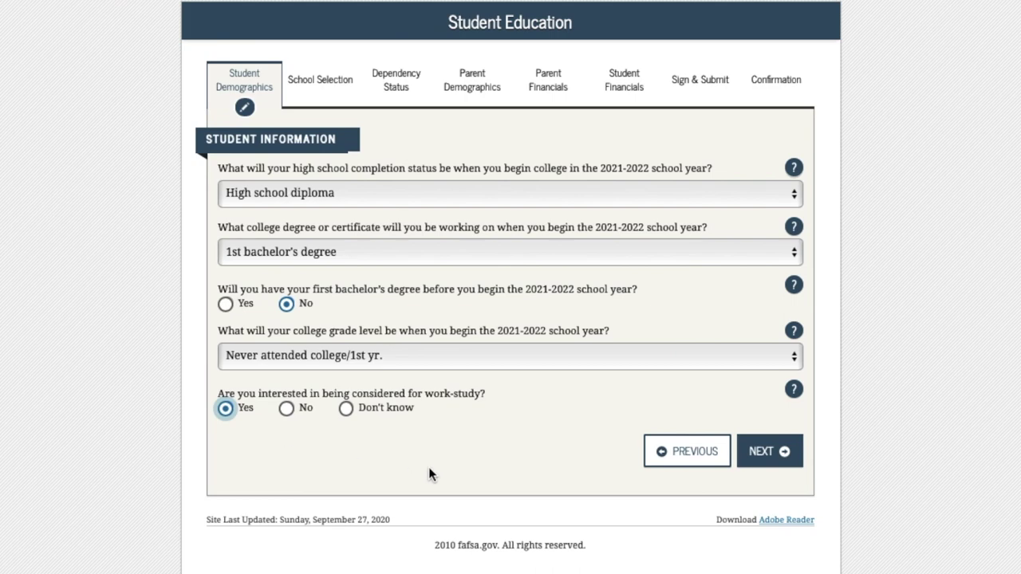
left_click(769, 455)
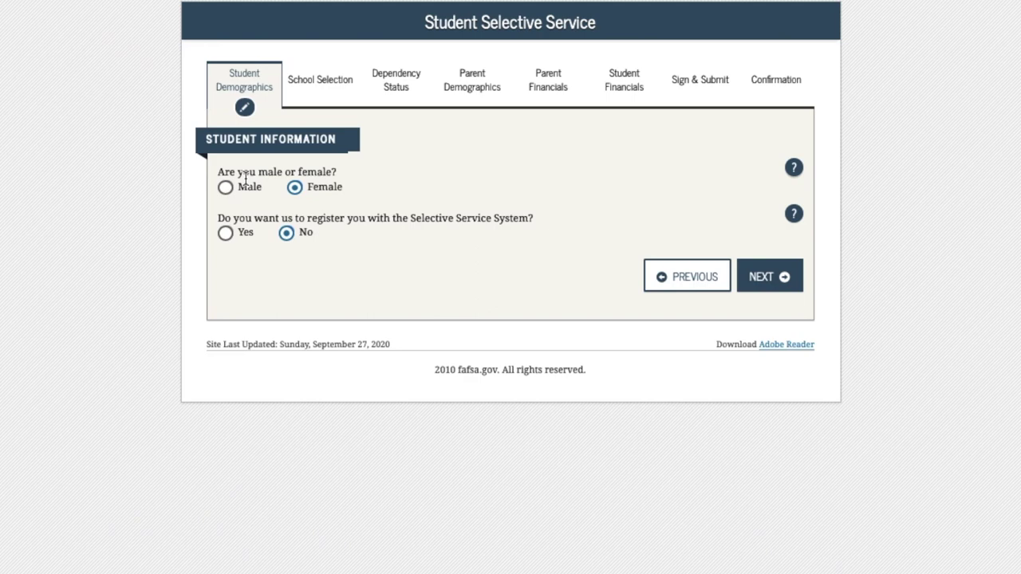
Answer Male on the Selective Service page and continue past the driver's license page, leaving it blank
left_click(224, 190)
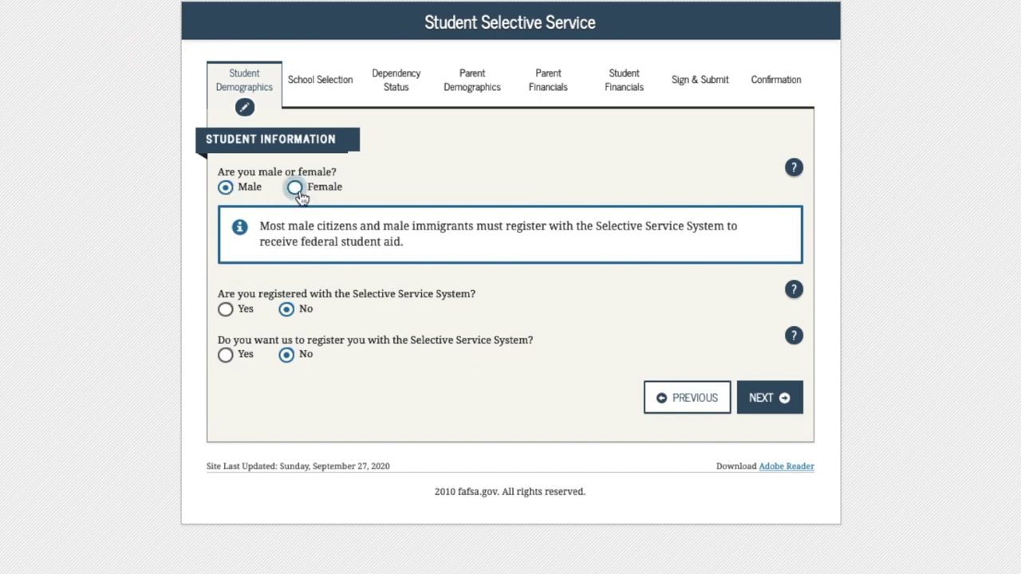
left_click(752, 393)
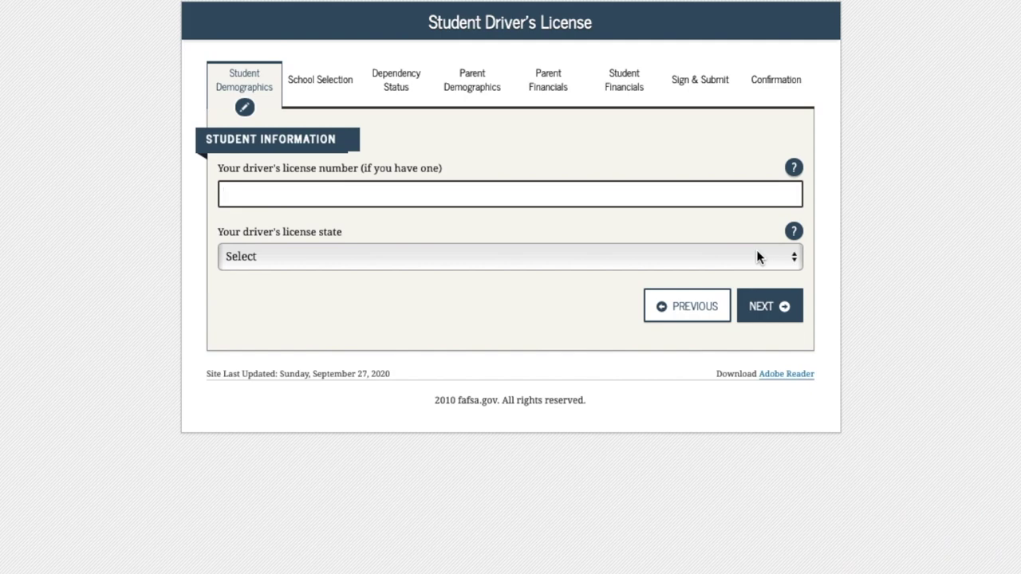
left_click(782, 309)
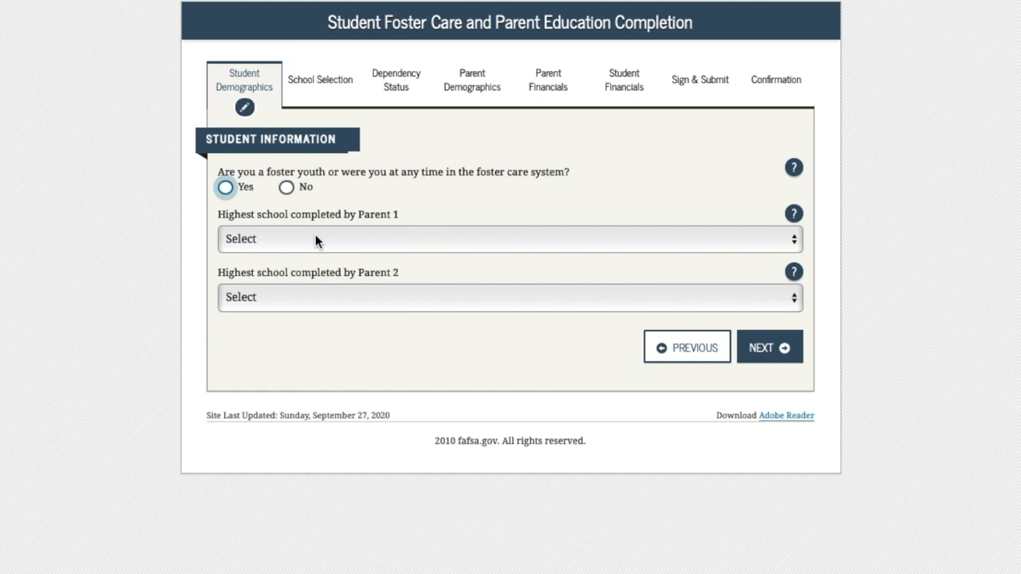
Set the highest school completed by Parent 1 to Other/unknown, leaving the foster youth question unanswered
key("Tab")
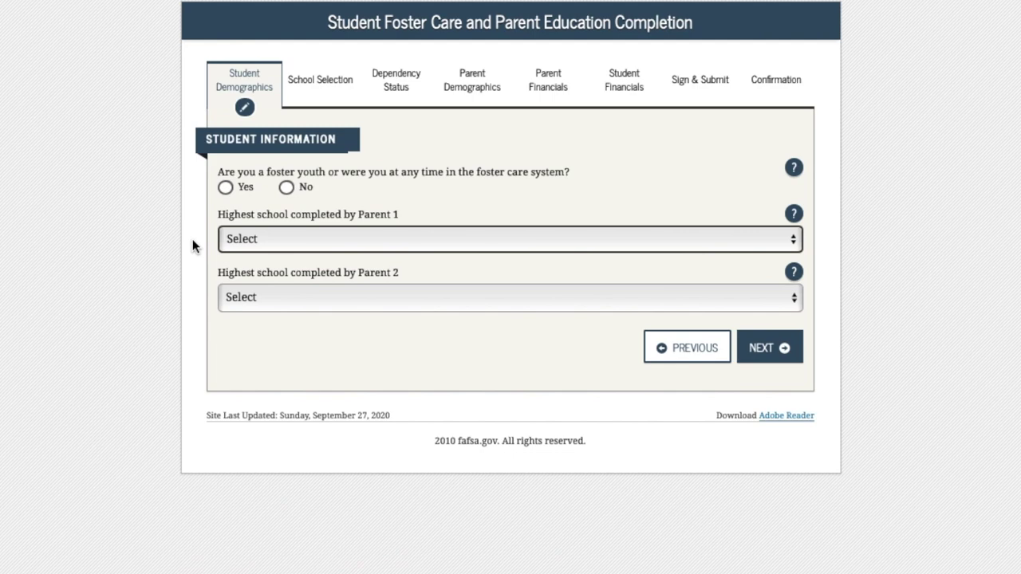
left_click(288, 240)
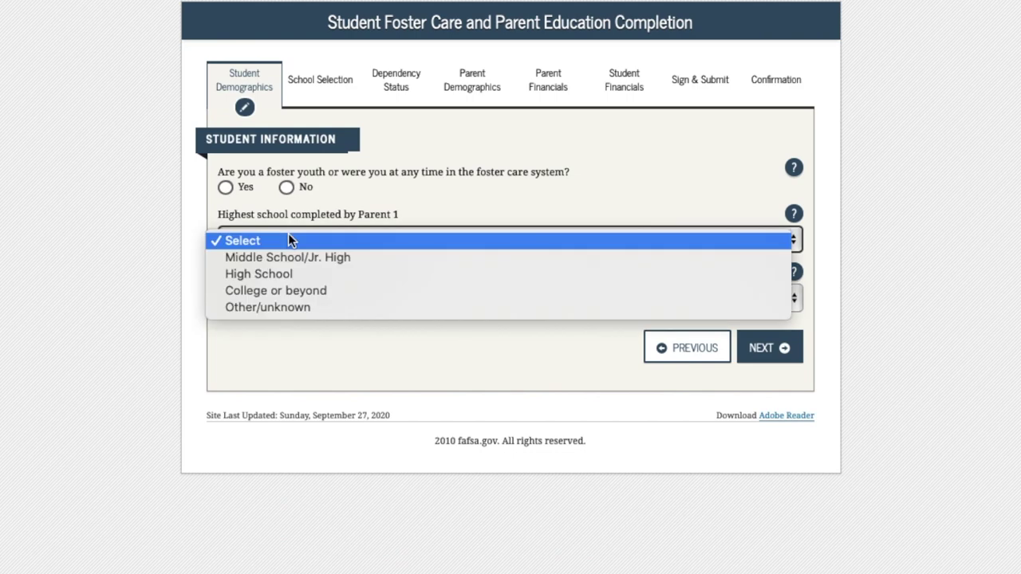
left_click(277, 307)
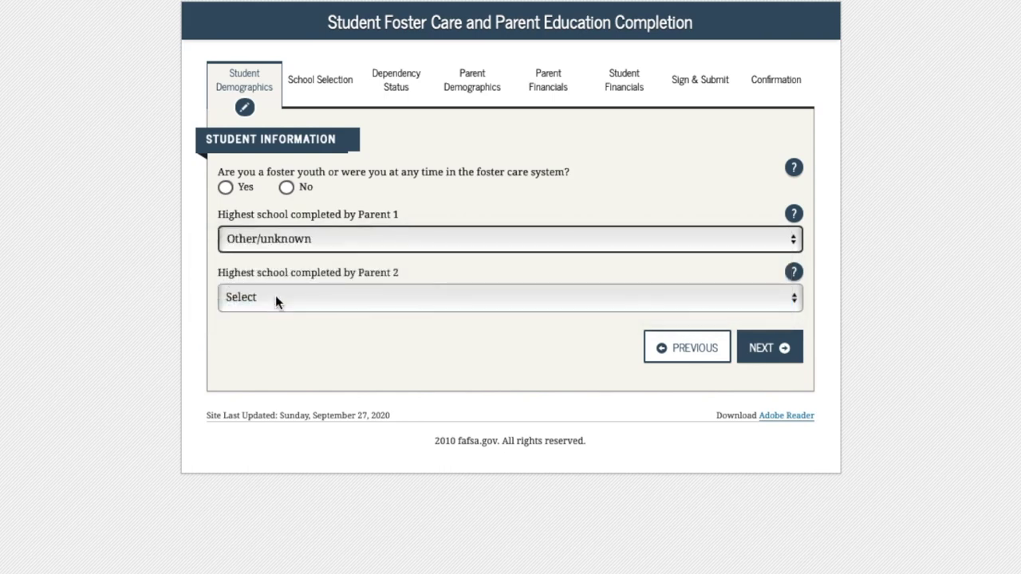
left_click(280, 246)
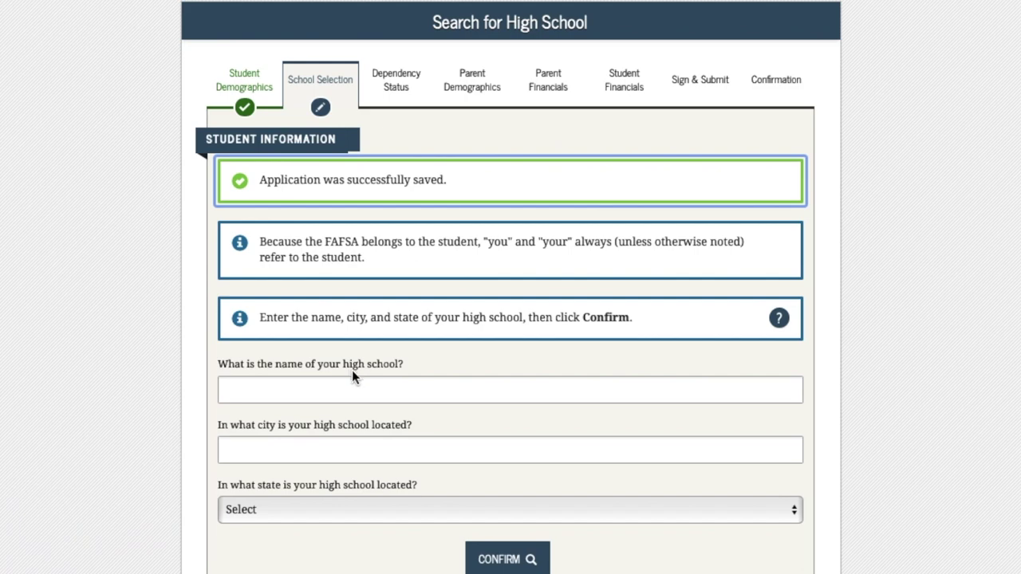
Search for the student's high school as "tennyson high school" in hayward, California
left_click(356, 388)
left_click(338, 444)
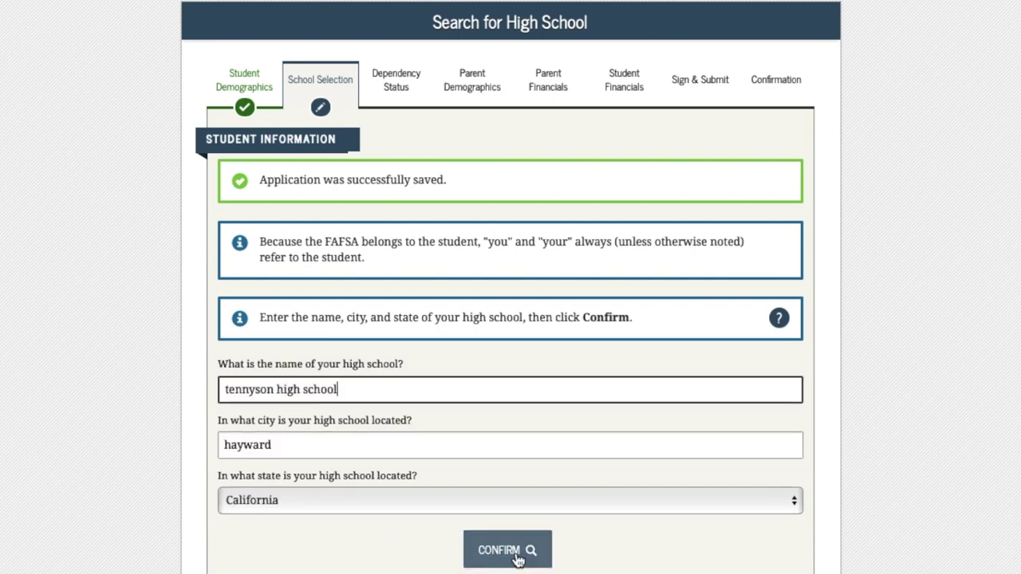
left_click(507, 550)
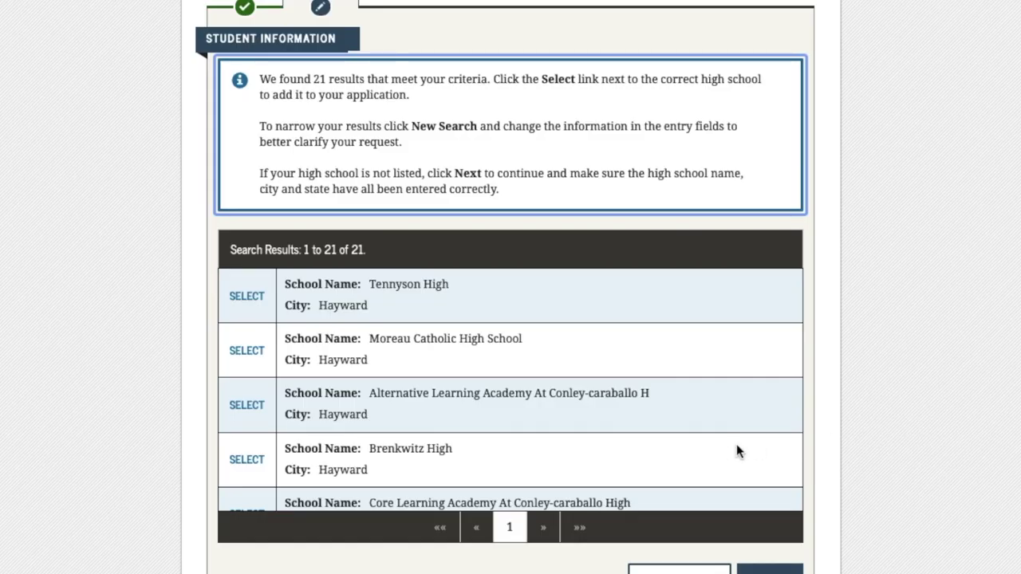
Add Tennyson High in Hayward to the application and continue to the college search
left_click(248, 300)
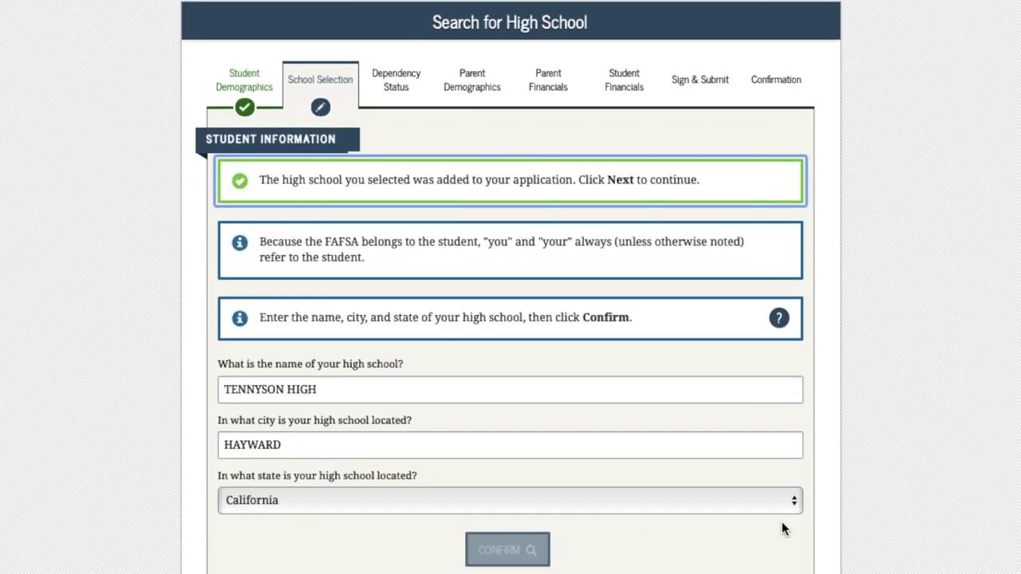
scroll(826, 525, "down", 1)
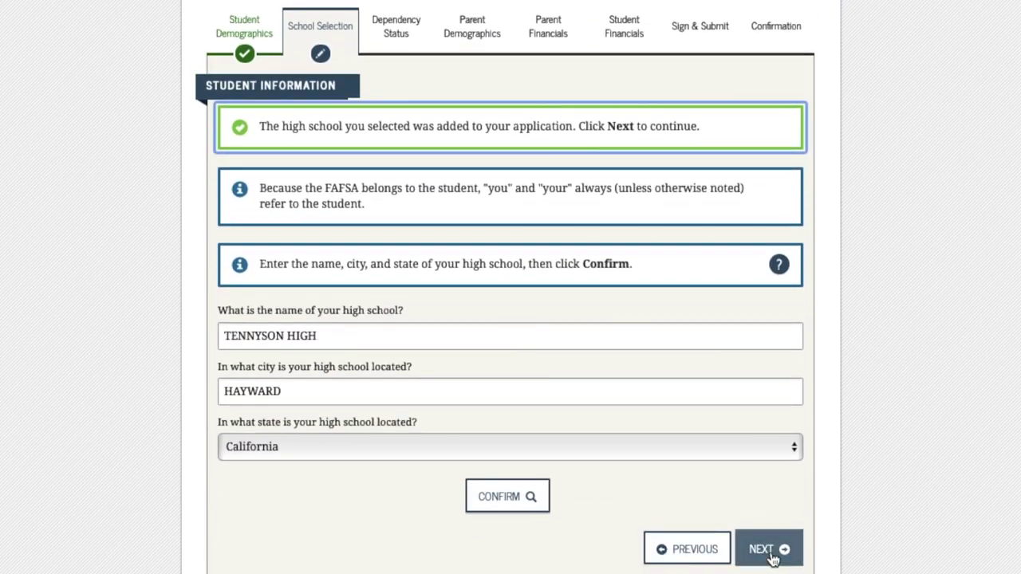
left_click(768, 550)
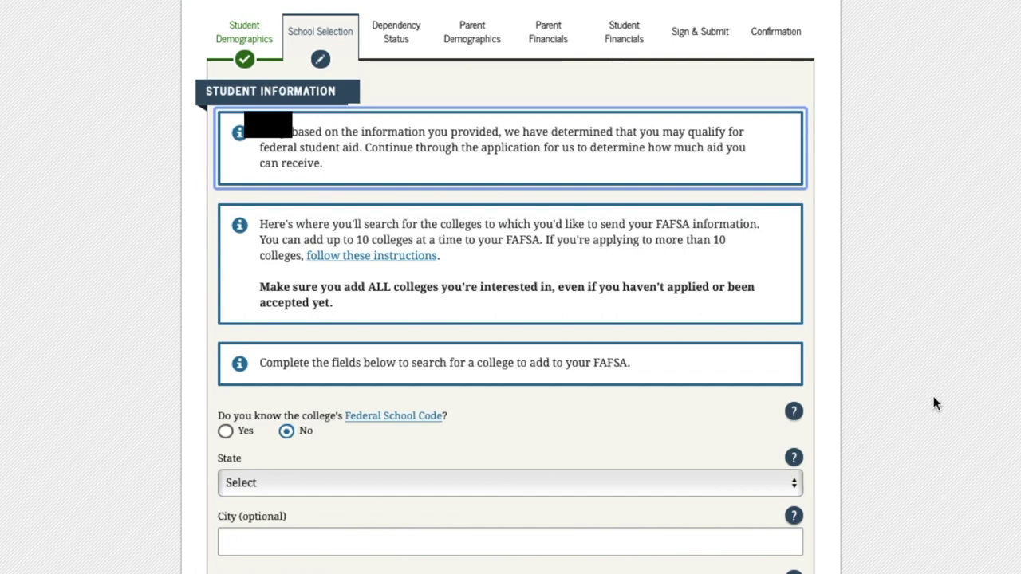
Search for colleges in California in the city "davis" and select University Of California-davis
scroll(925, 383, "down", 1)
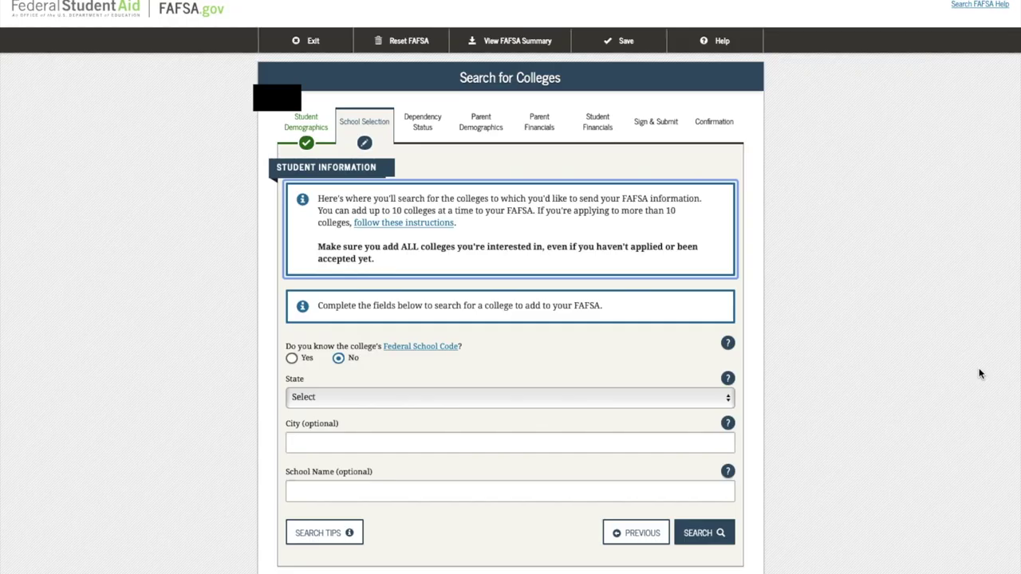
left_click(696, 397)
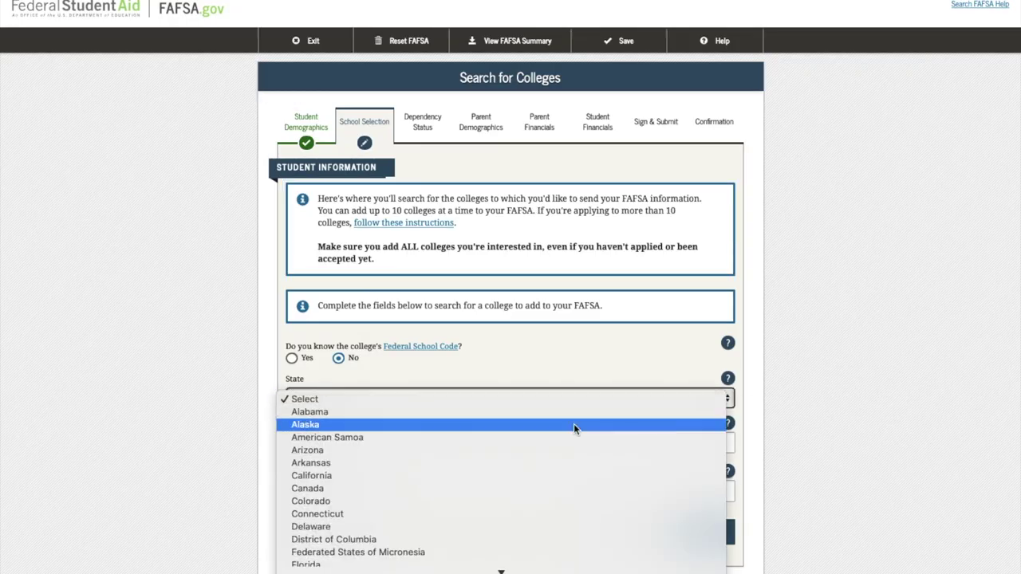
left_click(492, 476)
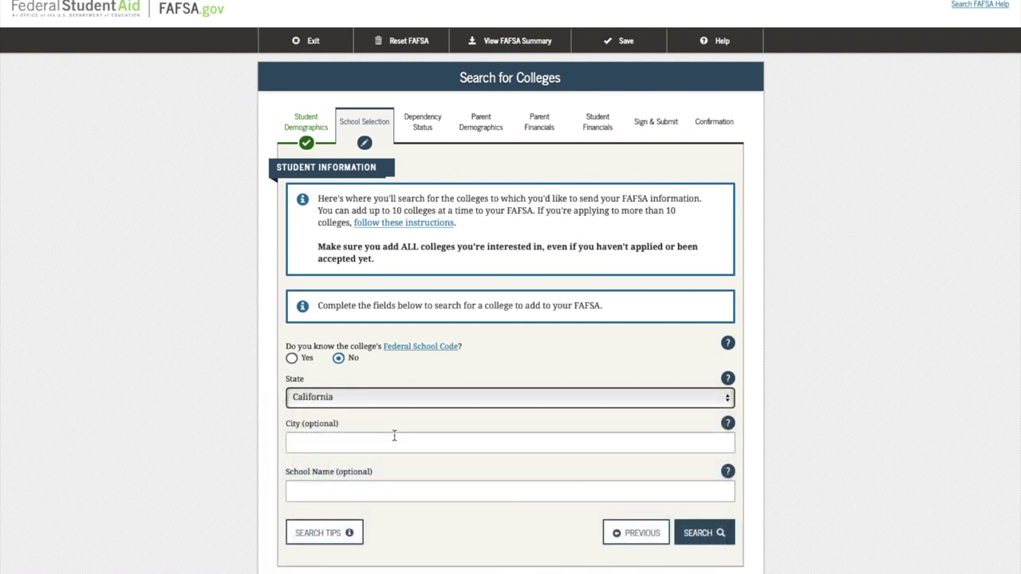
left_click(394, 439)
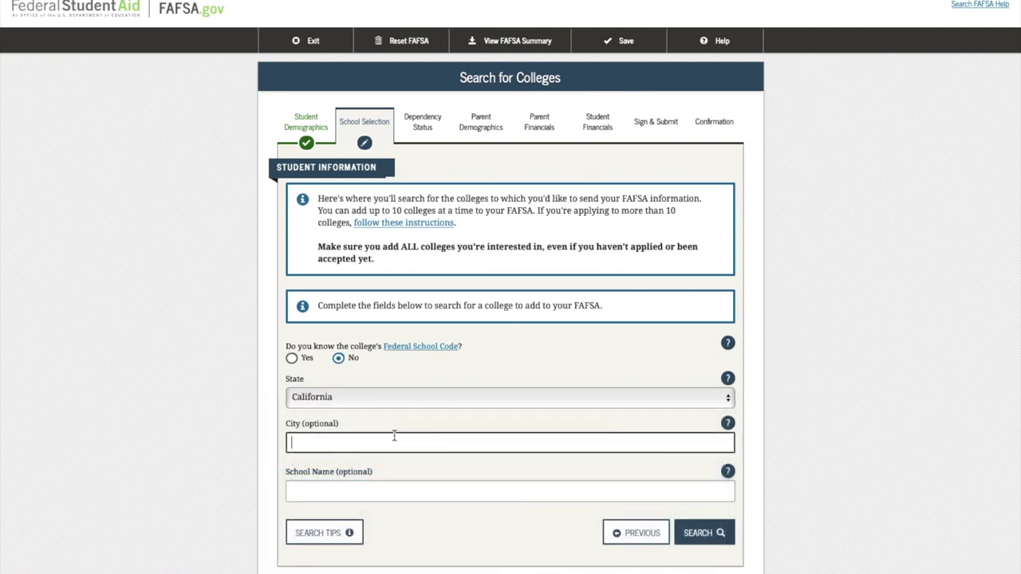
type("davis")
left_click(702, 534)
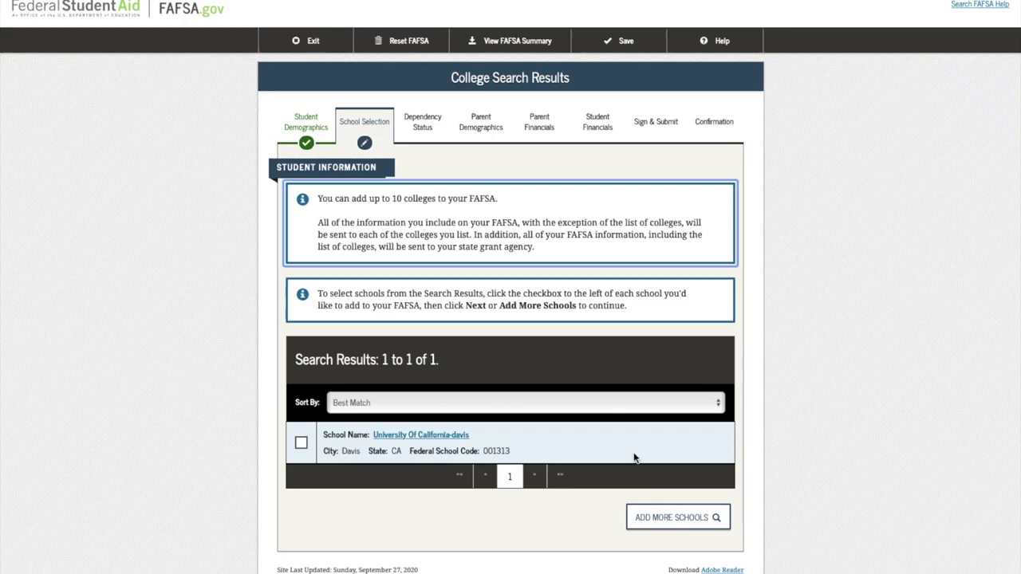
left_click(301, 443)
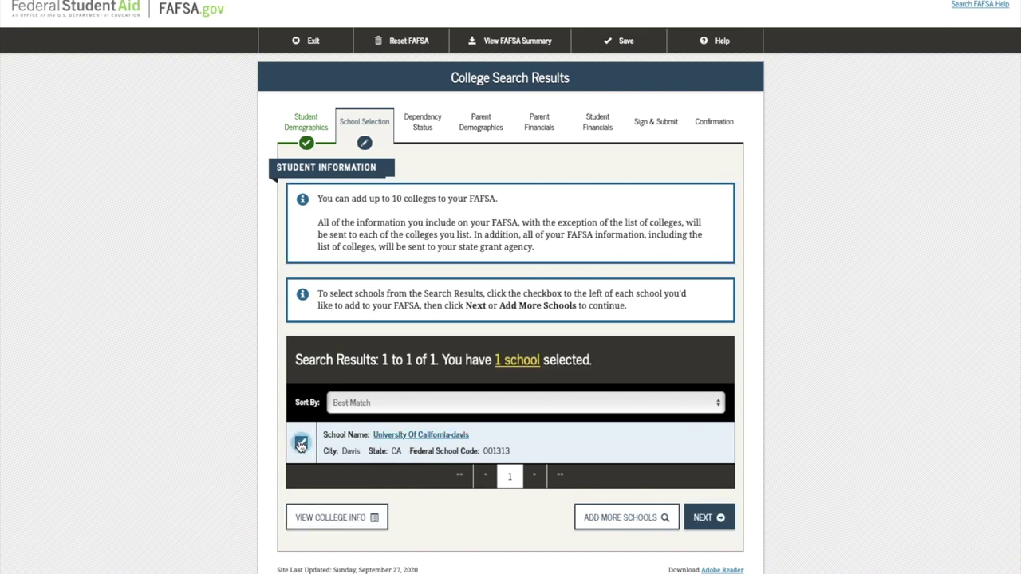
Add more schools by searching for colleges in California in the city "riverside"
left_click(666, 520)
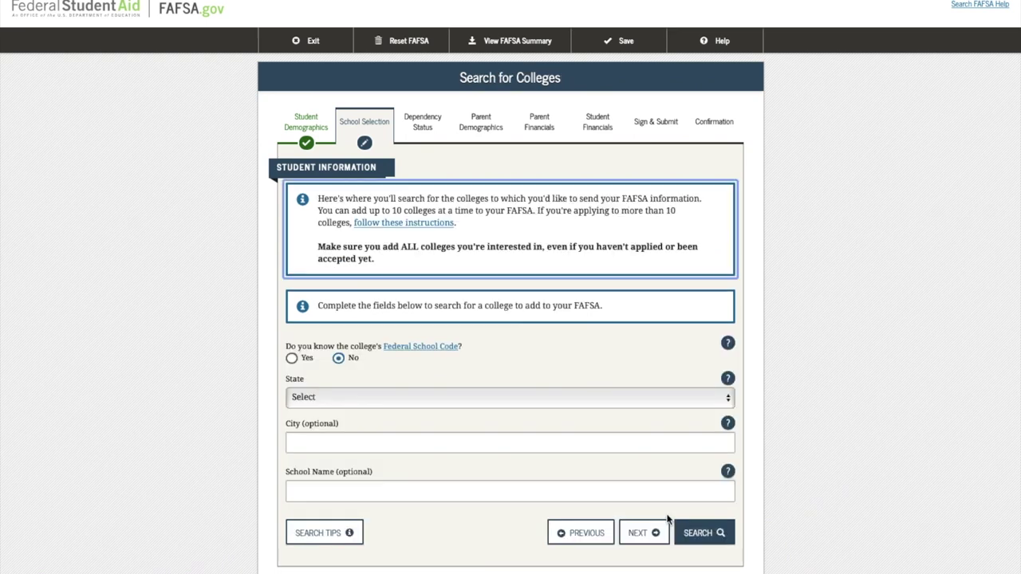
left_click(380, 441)
left_click(329, 398)
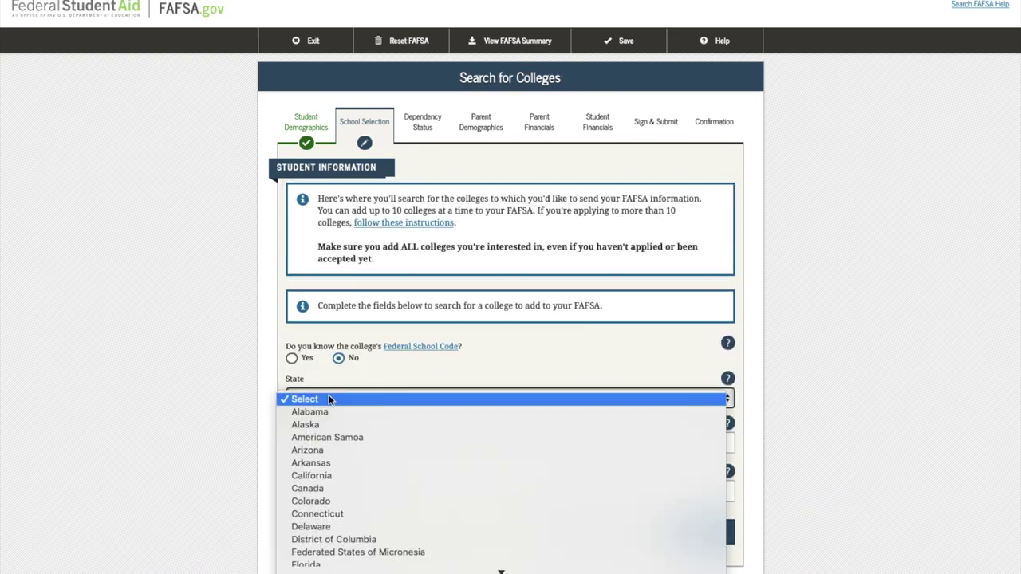
left_click(357, 476)
left_click(326, 438)
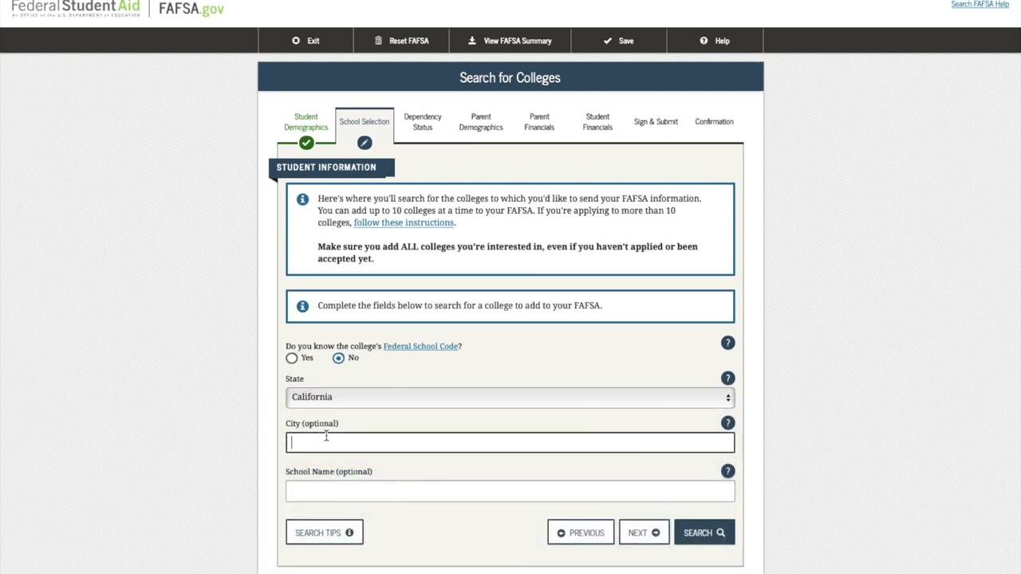
type("riverside")
left_click(691, 533)
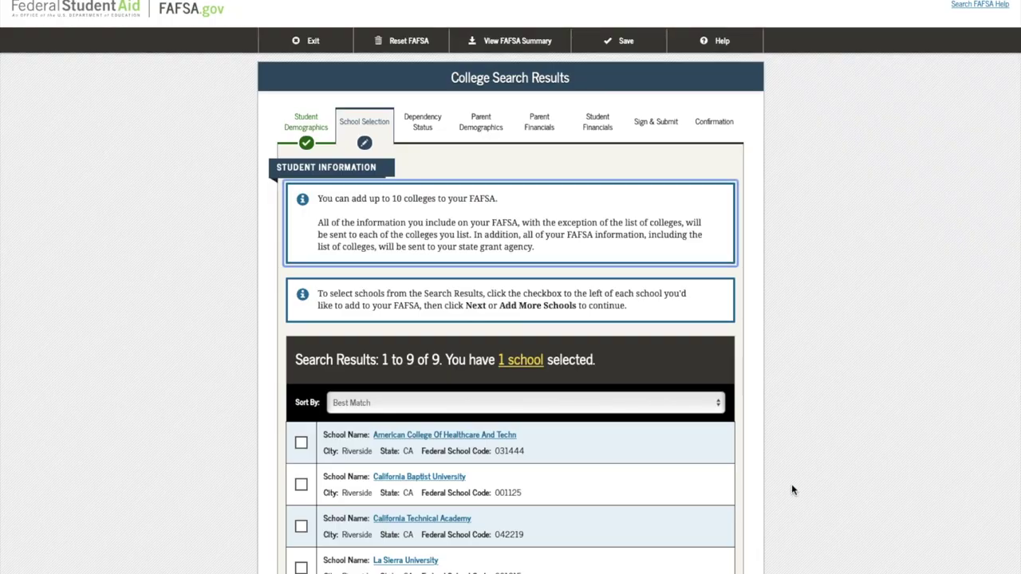
Select University Of California-riverside from the search results and continue to the housing plans
scroll(791, 484, "down", 2)
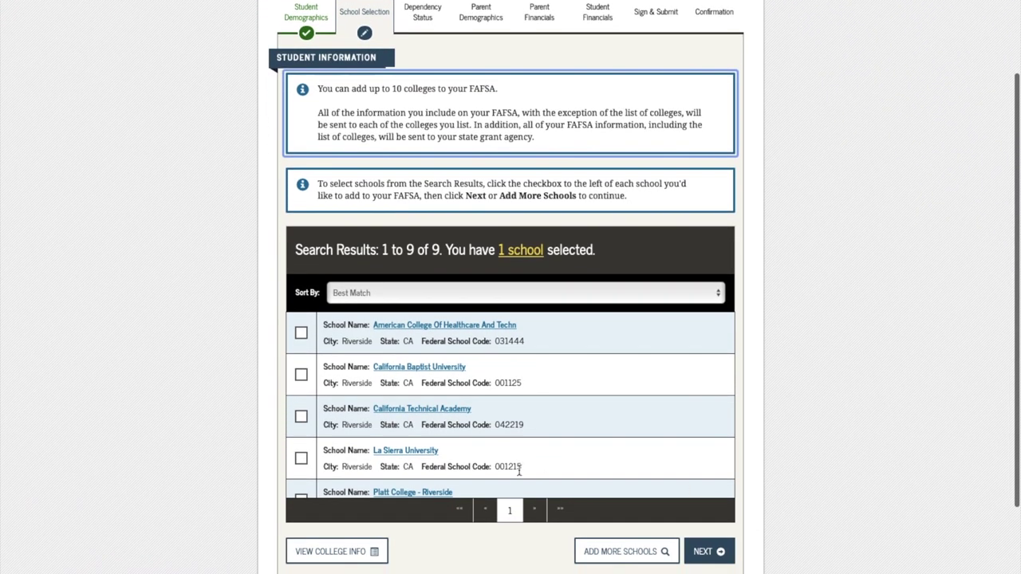
scroll(577, 455, "down", 4)
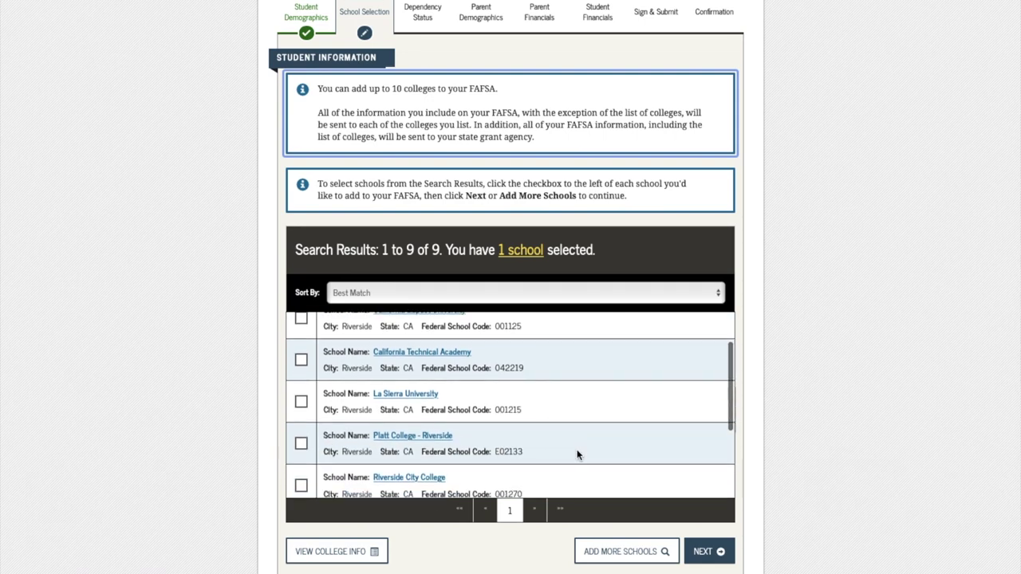
scroll(577, 455, "down", 1)
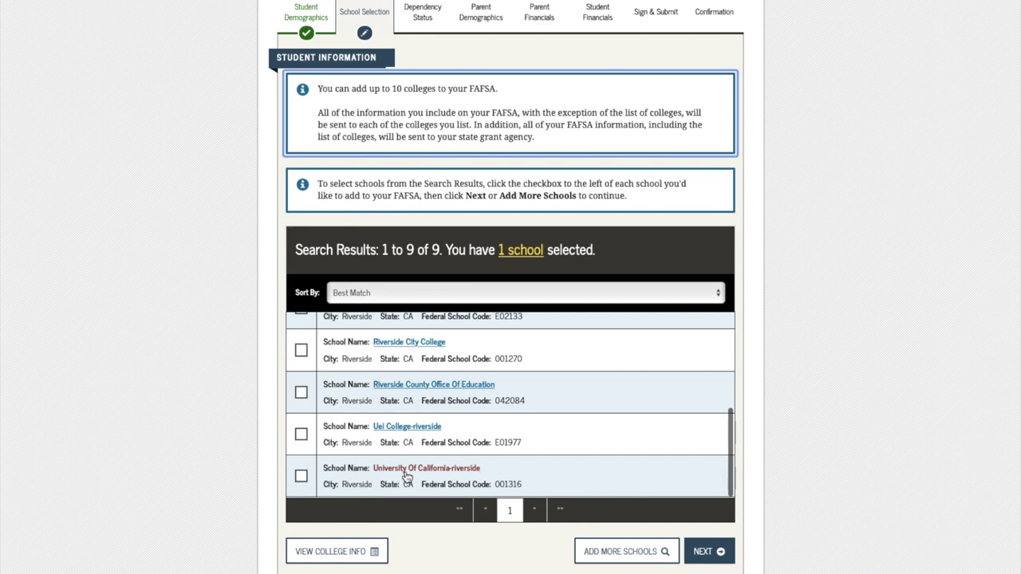
left_click(301, 477)
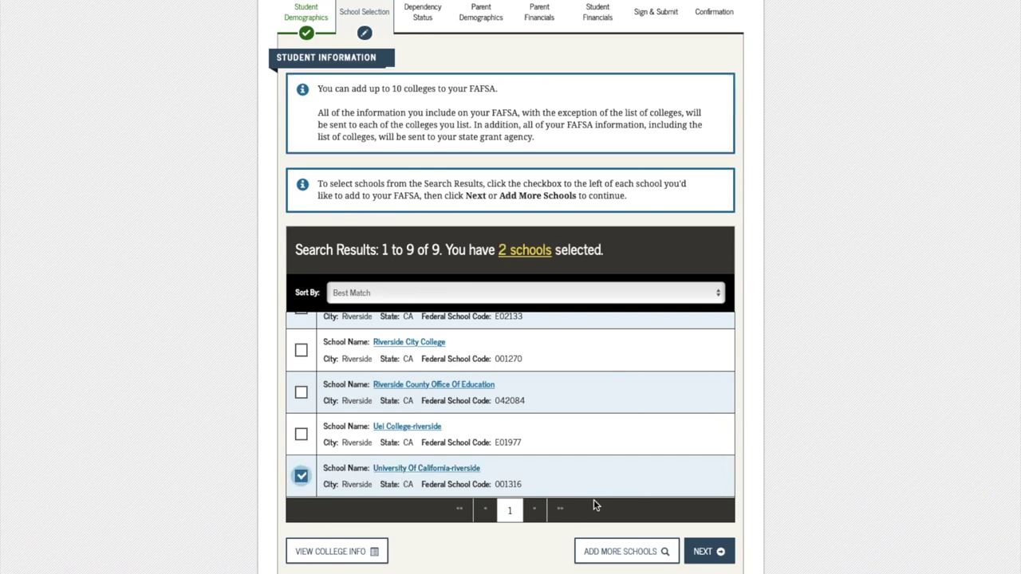
left_click(700, 552)
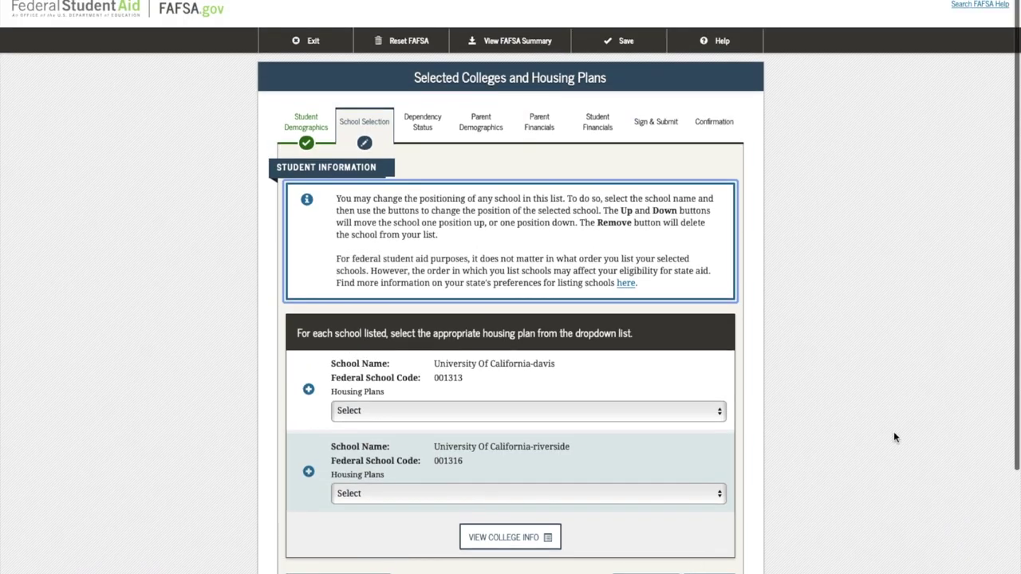
Set the housing plan to On Campus for University Of California-davis and Off Campus for University Of California-riverside, and continue
scroll(894, 437, "down", 1)
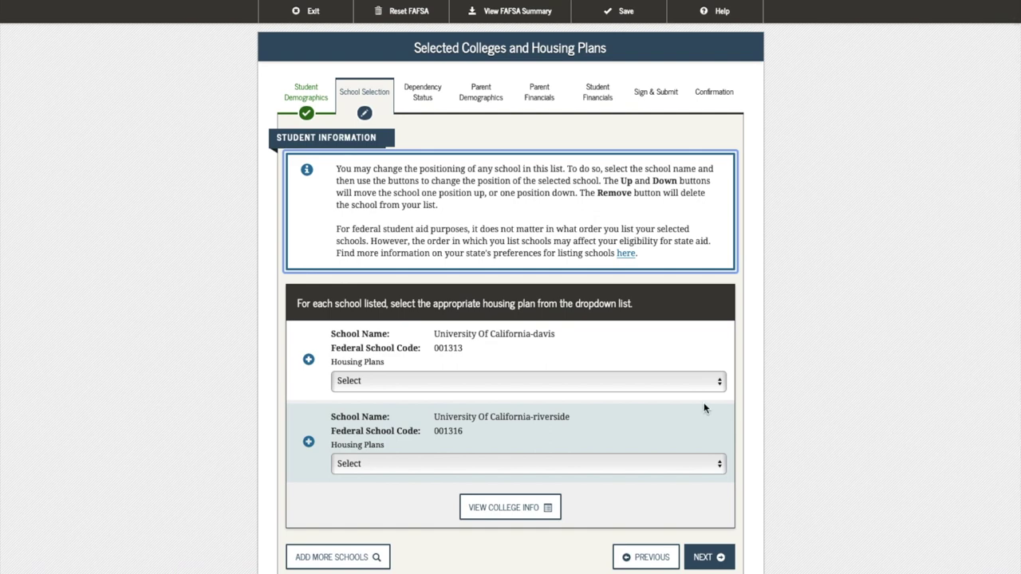
left_click(624, 378)
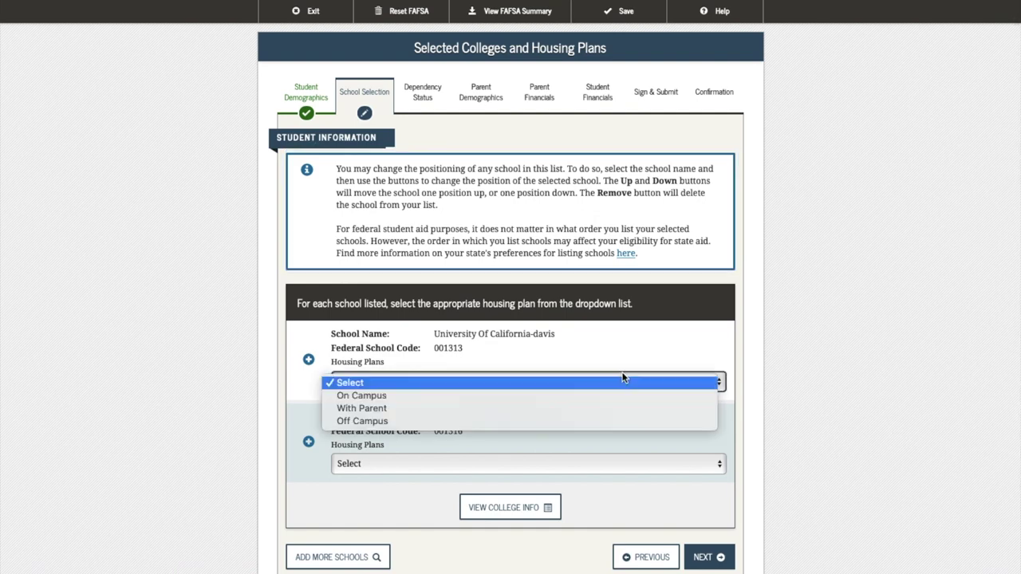
left_click(514, 397)
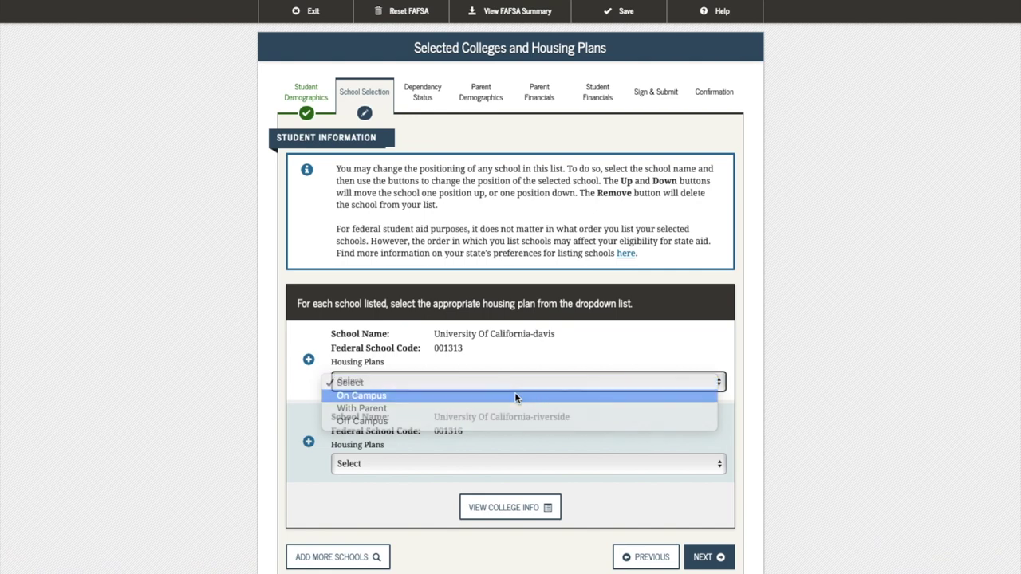
left_click(527, 472)
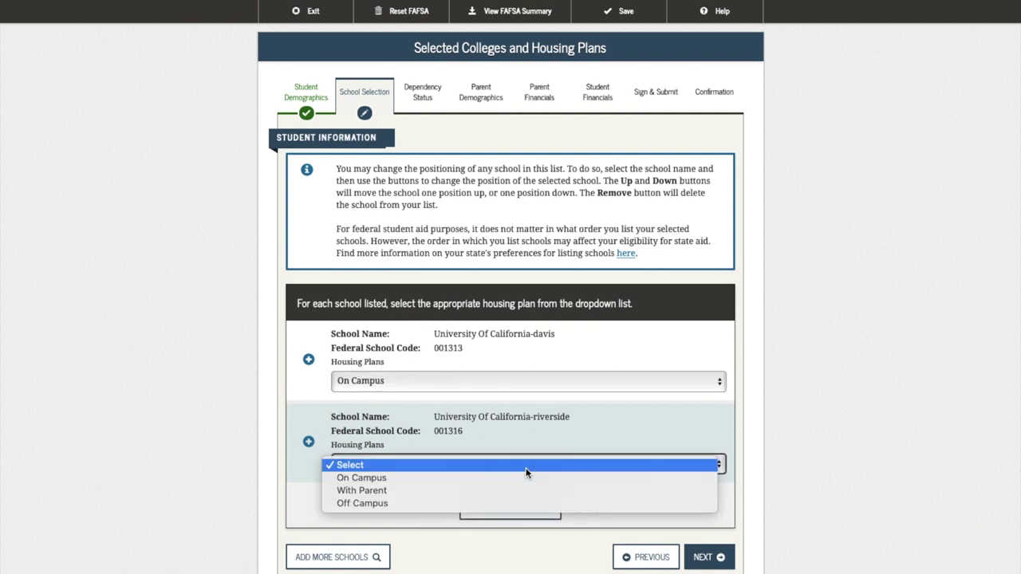
left_click(485, 501)
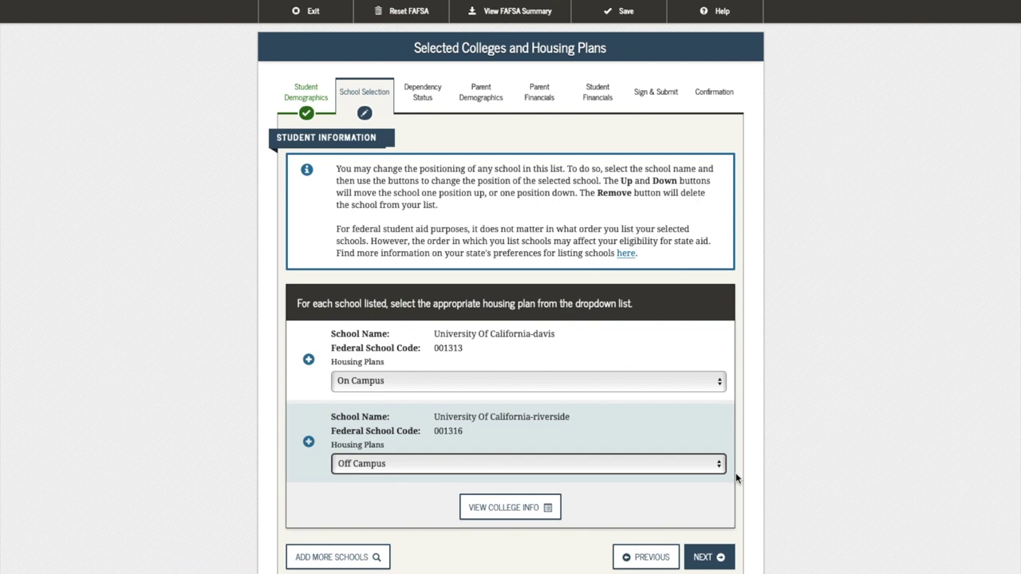
scroll(735, 472, "down", 1)
left_click(706, 533)
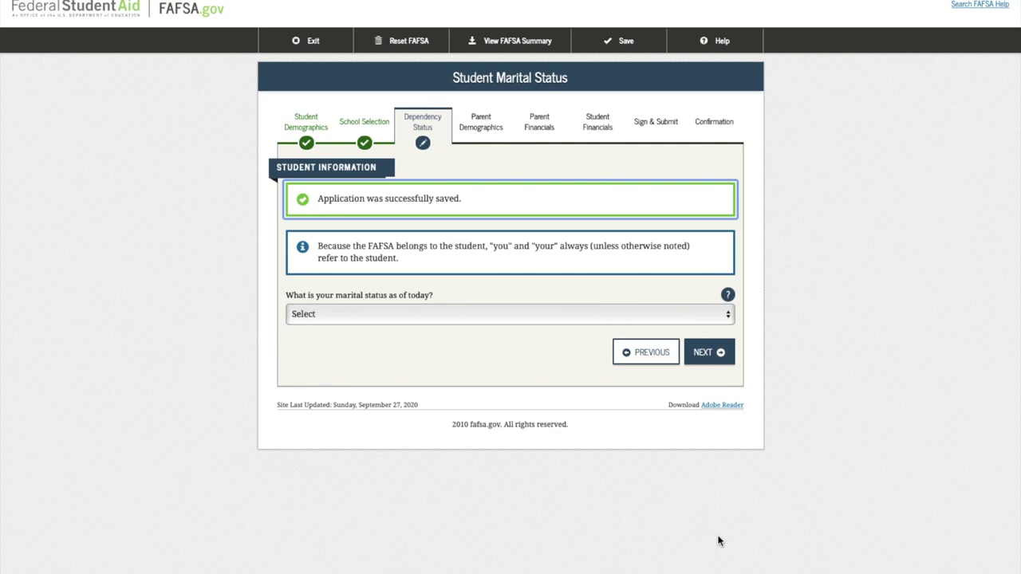
Set the student's marital status to "I am single" and continue to the dependents questions
left_click(436, 317)
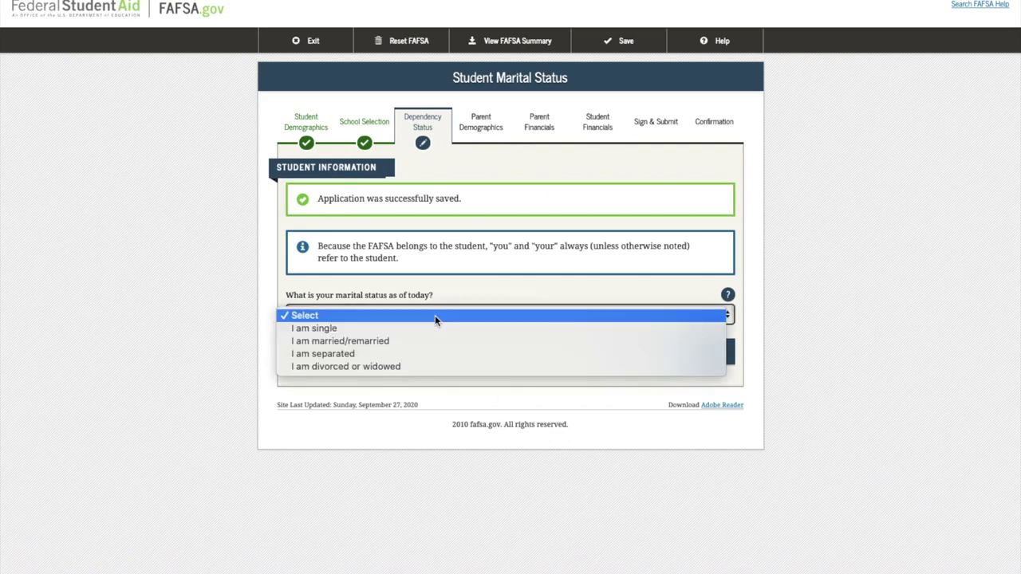
left_click(432, 328)
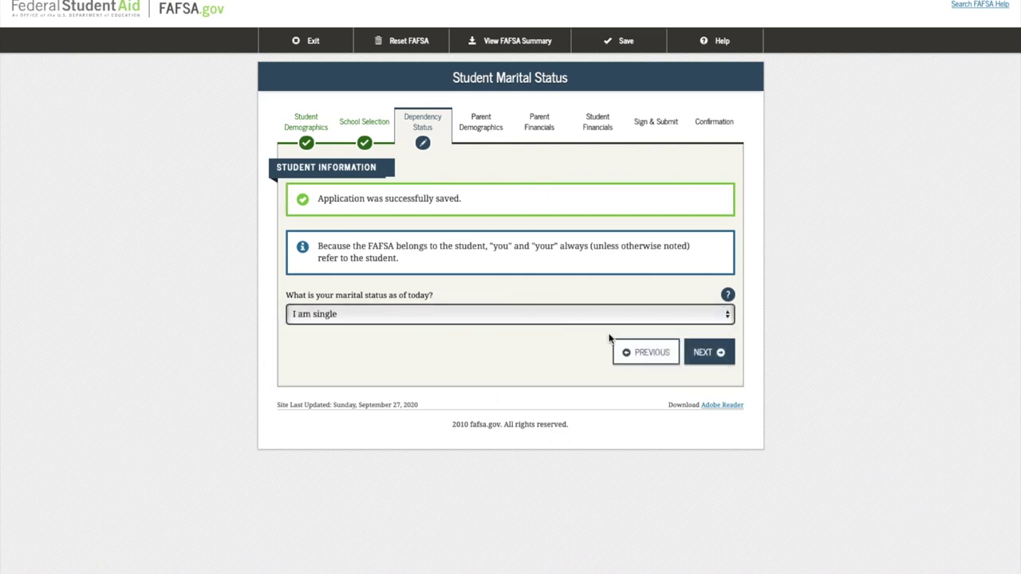
left_click(717, 355)
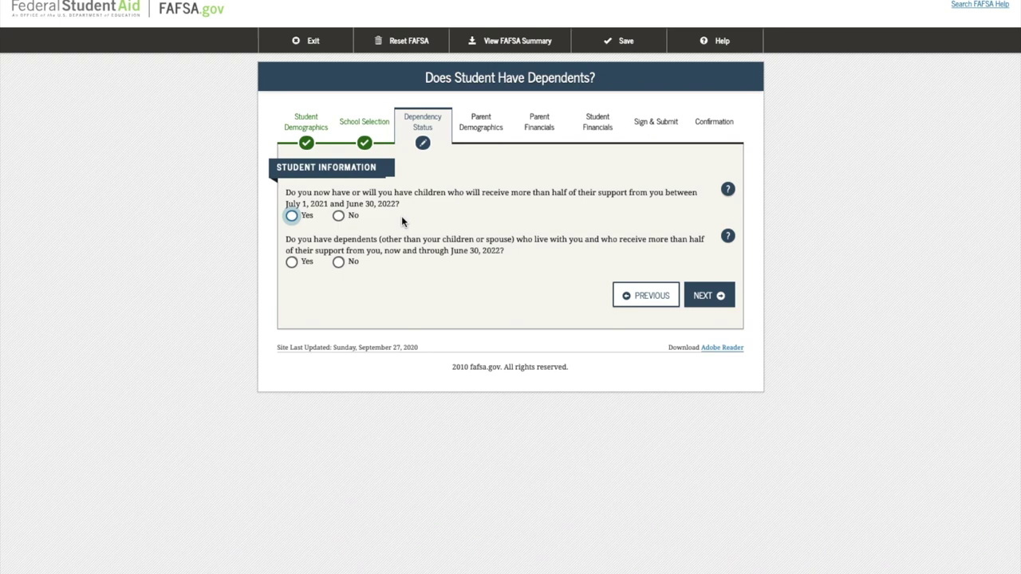
Answer No to both questions about supporting children and other dependents, and continue
left_click(339, 217)
left_click(338, 261)
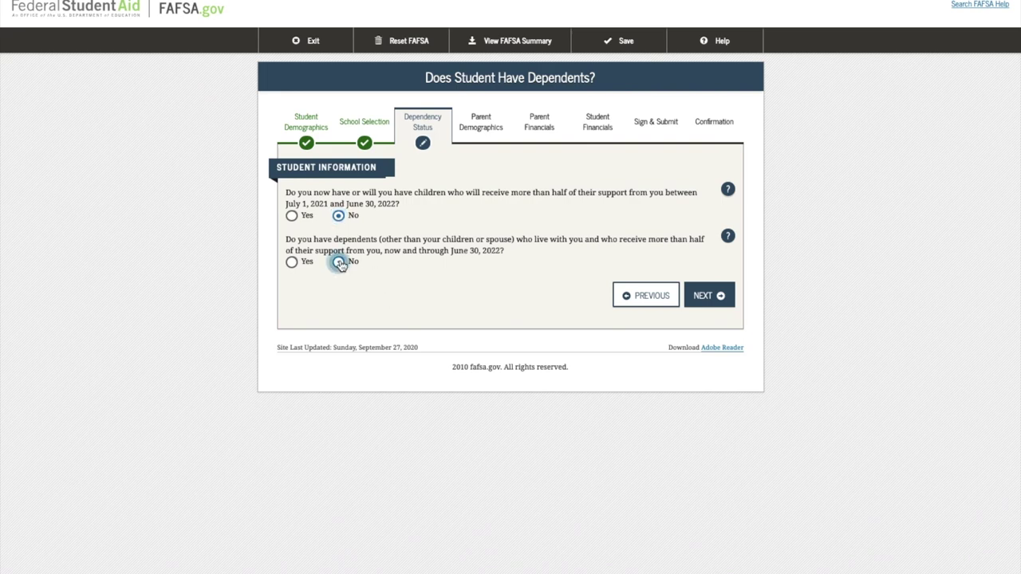
left_click(708, 296)
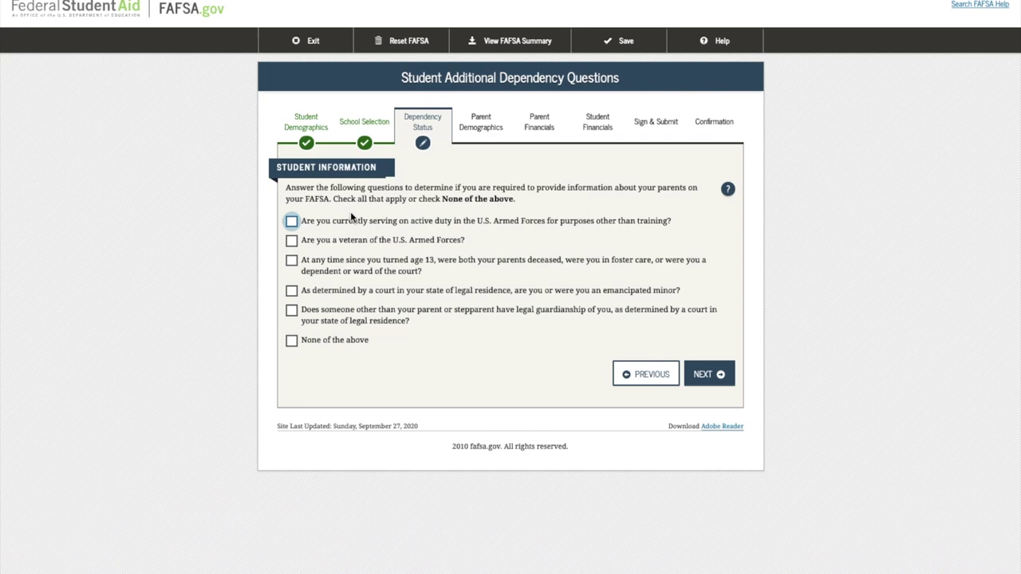
Choose "None of the above" for the additional dependency questions and continue
left_click(355, 343)
left_click(720, 373)
left_click(709, 373)
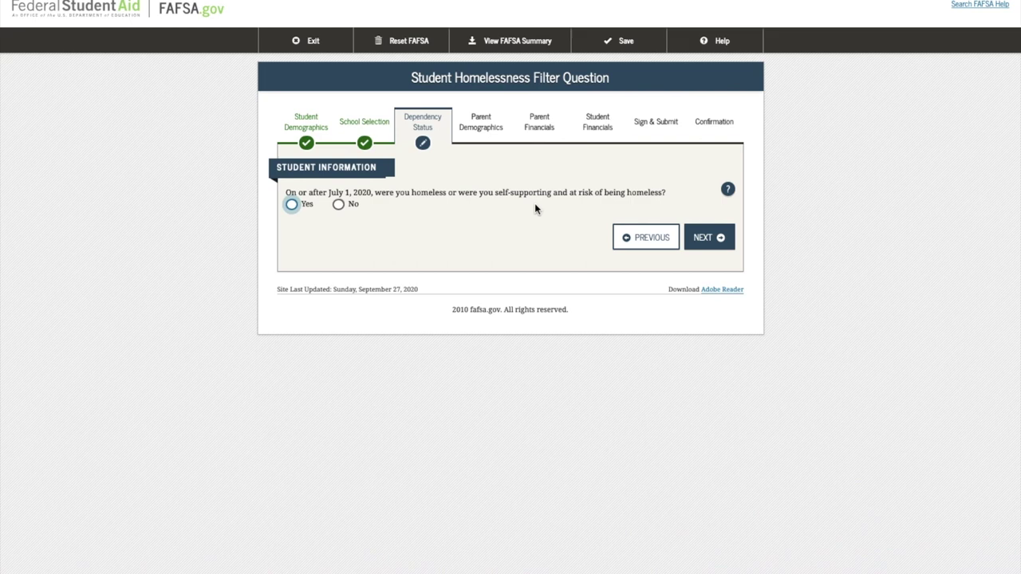
Answer No to the question about being homeless or at risk of homelessness, and continue
left_click(735, 192)
left_click(338, 204)
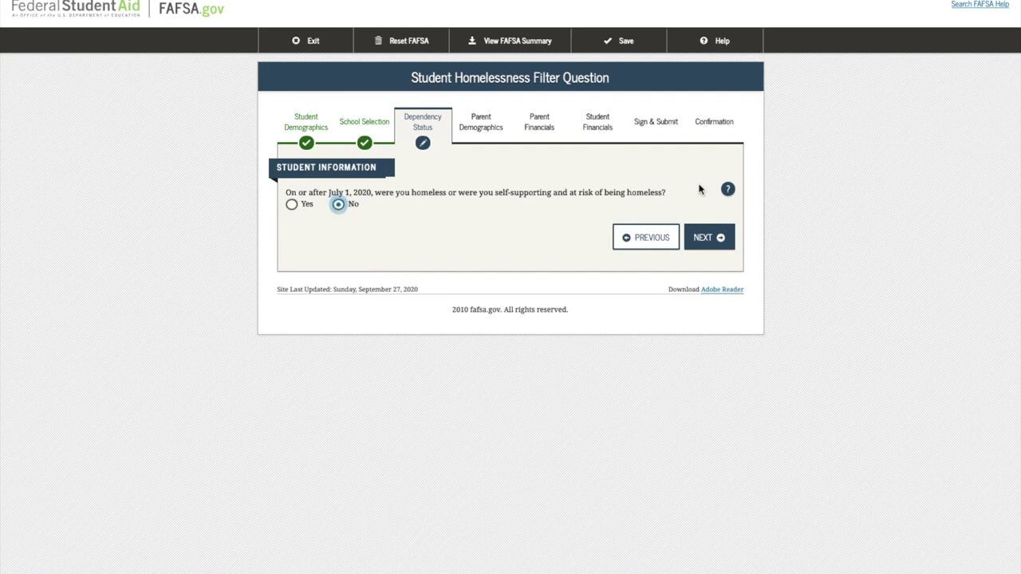
left_click(707, 240)
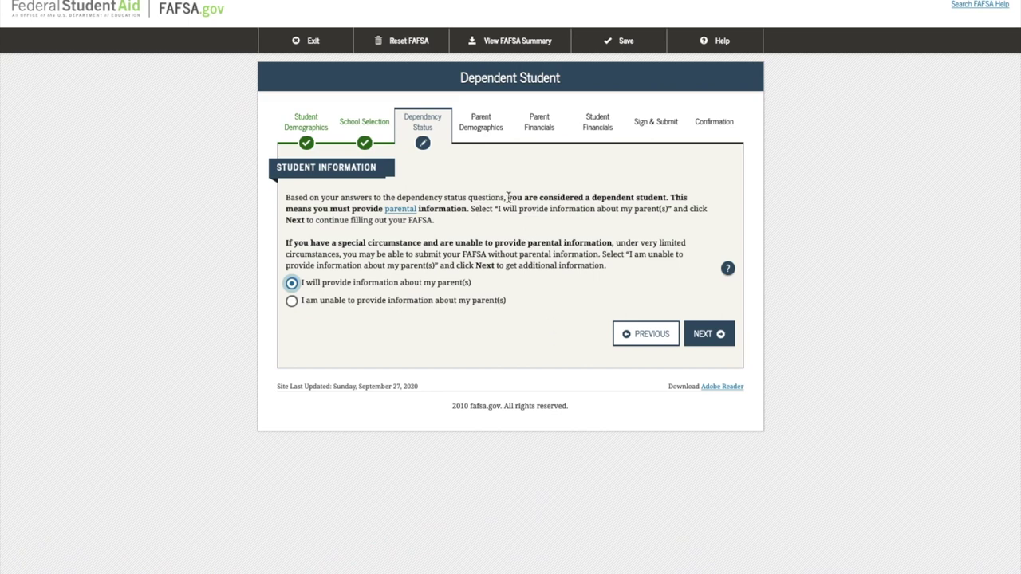
Highlight the dependent student statement, choose "I will provide information about my parent(s)" and continue to the parent section
left_click_drag(507, 197, 668, 200)
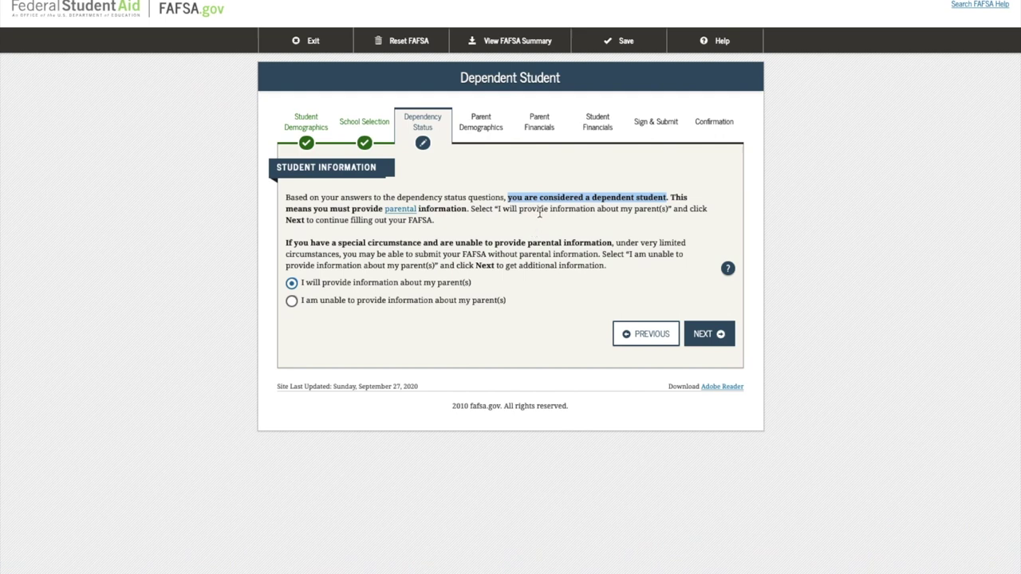
left_click(291, 283)
left_click(723, 335)
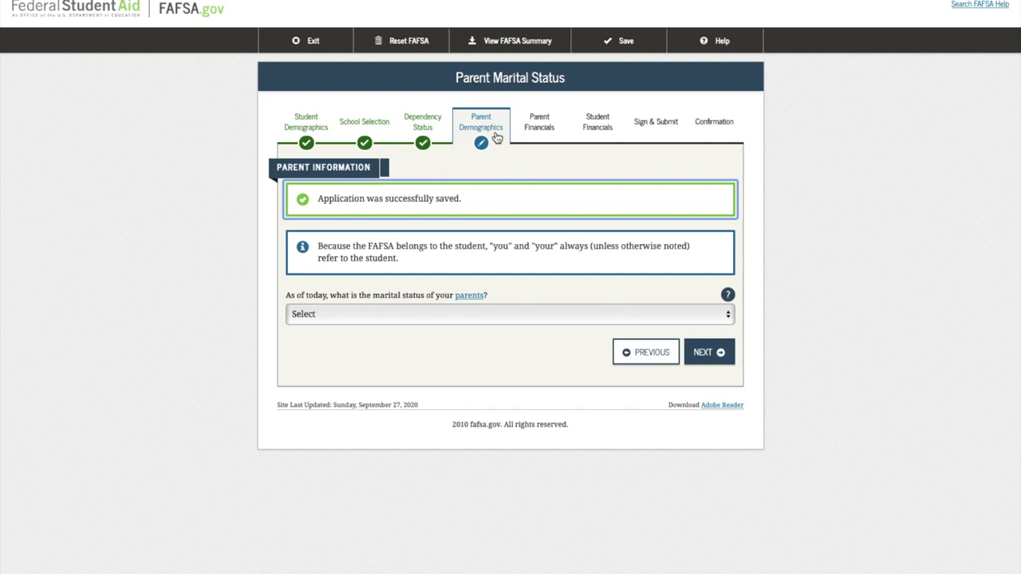
Set the parents' marital status to Never Married and choose to provide the father's information
left_click(375, 318)
left_click(372, 333)
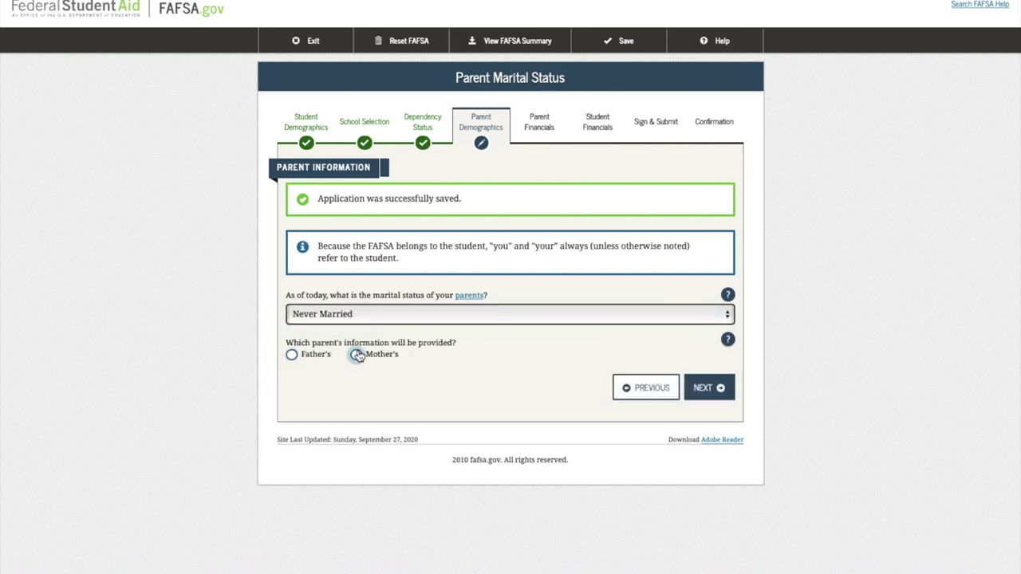
left_click(356, 356)
left_click(290, 356)
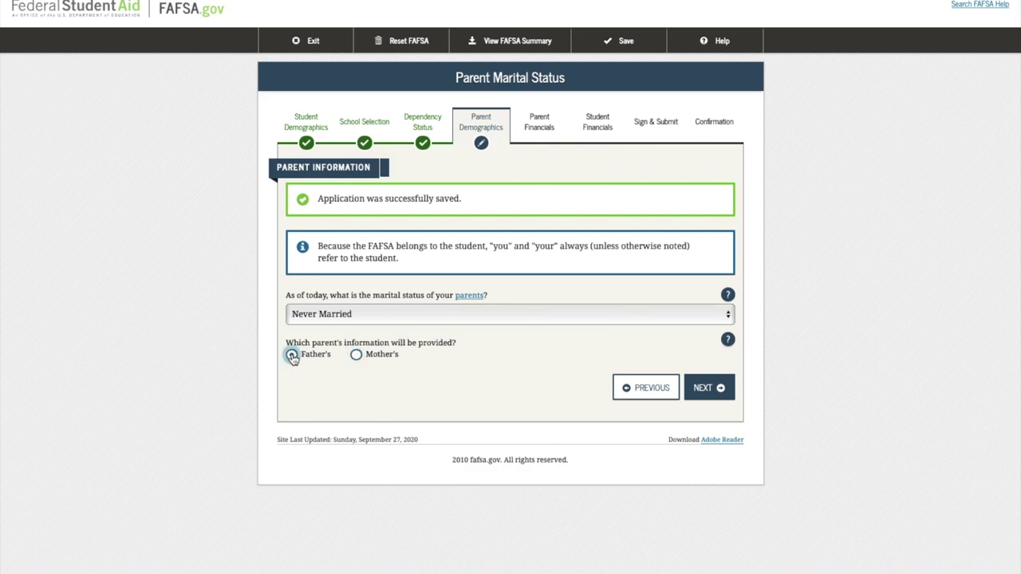
Try the parents' marital statuses "Unmarried and both legal parents living together", "Married or Remarried" and "Divorced or Separated" in turn
left_click(368, 315)
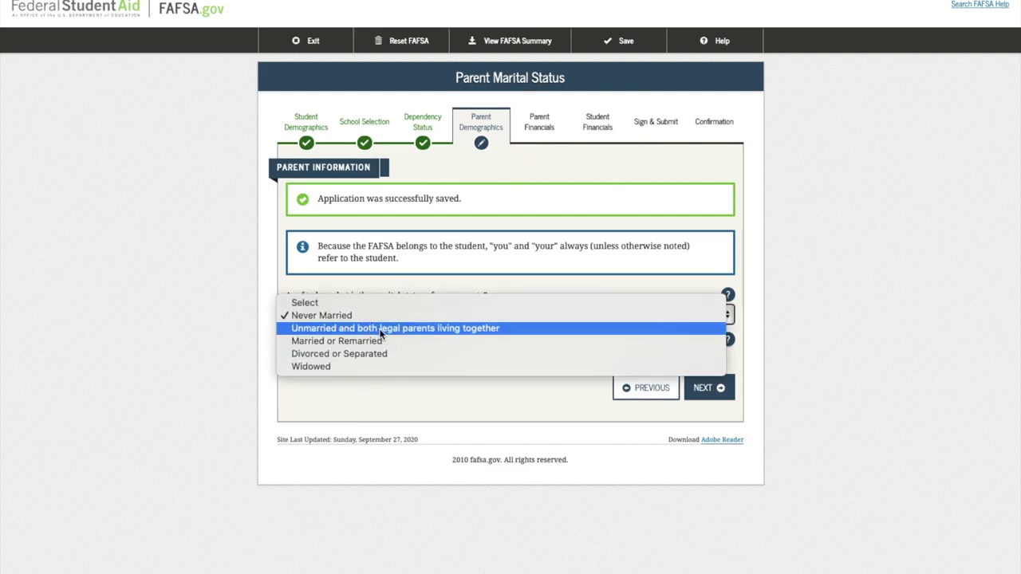
left_click(509, 329)
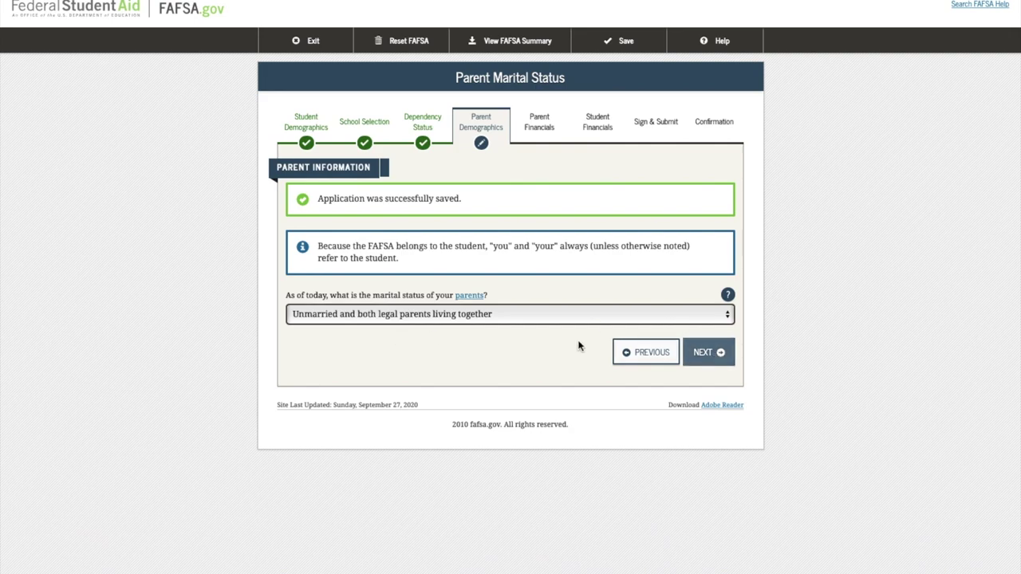
left_click(544, 316)
left_click(533, 328)
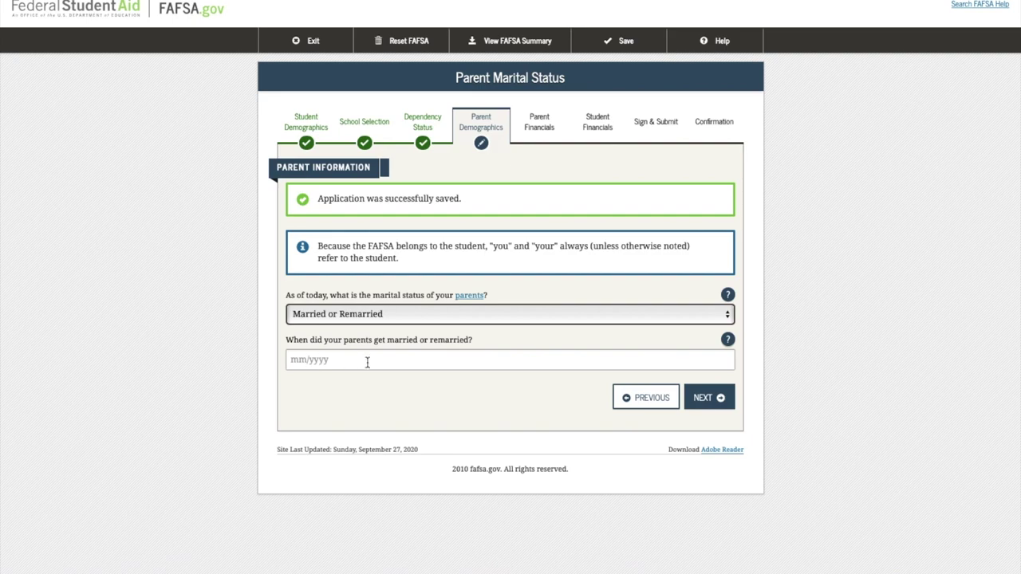
left_click(404, 315)
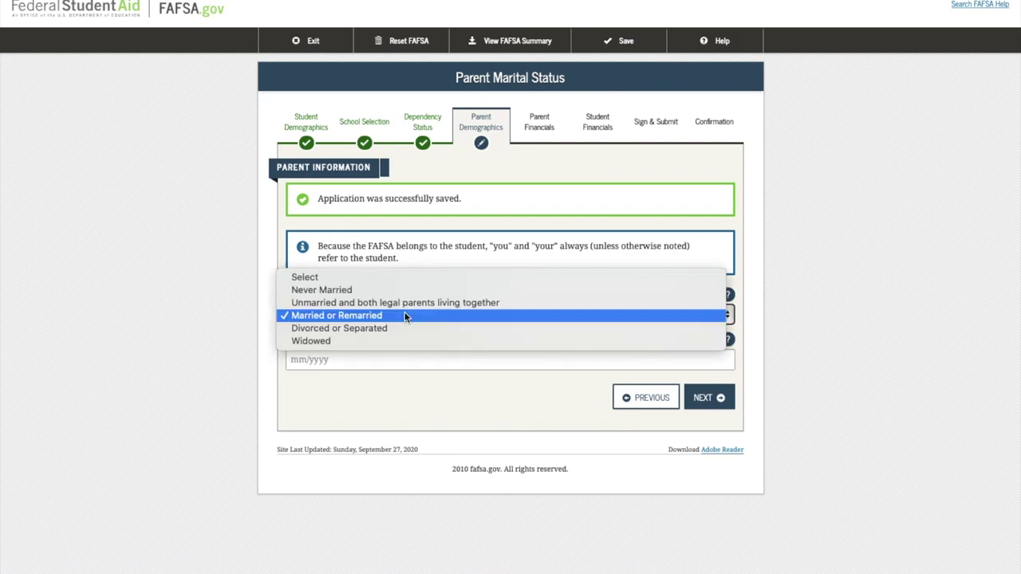
left_click(404, 328)
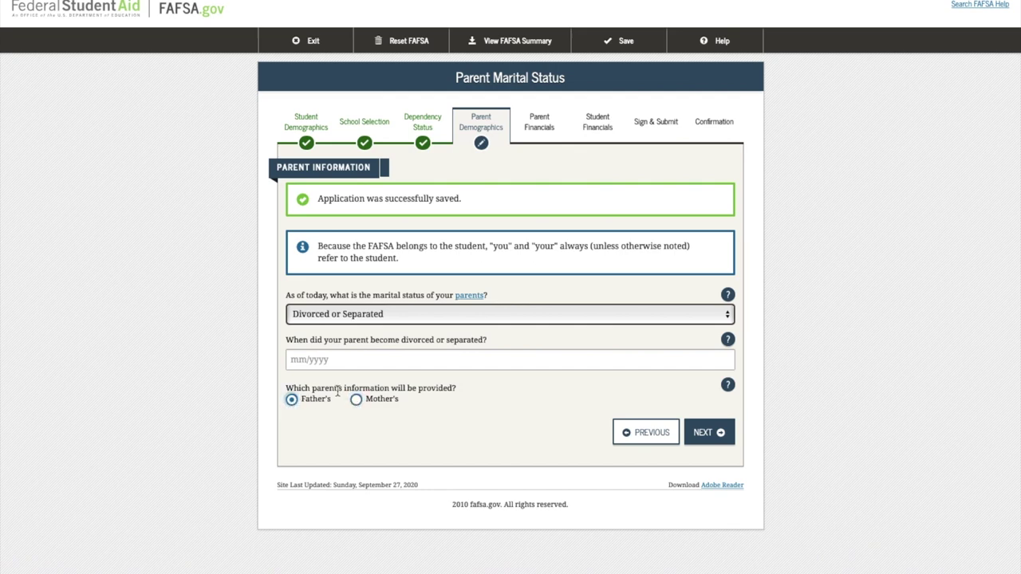
Set the parents' marital status to Widowed, keep the father's information as the one provided, and continue
left_click(399, 318)
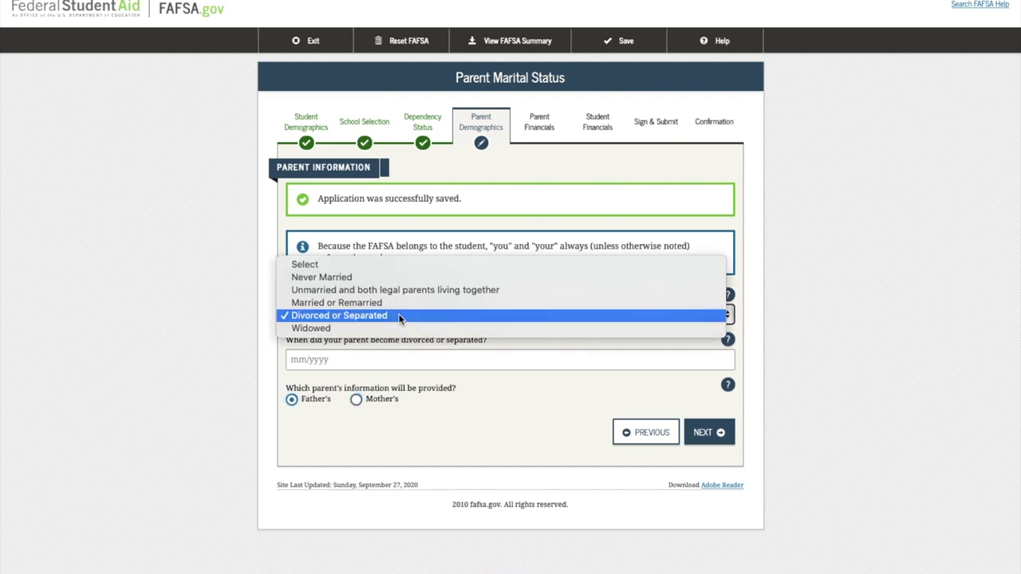
left_click(401, 328)
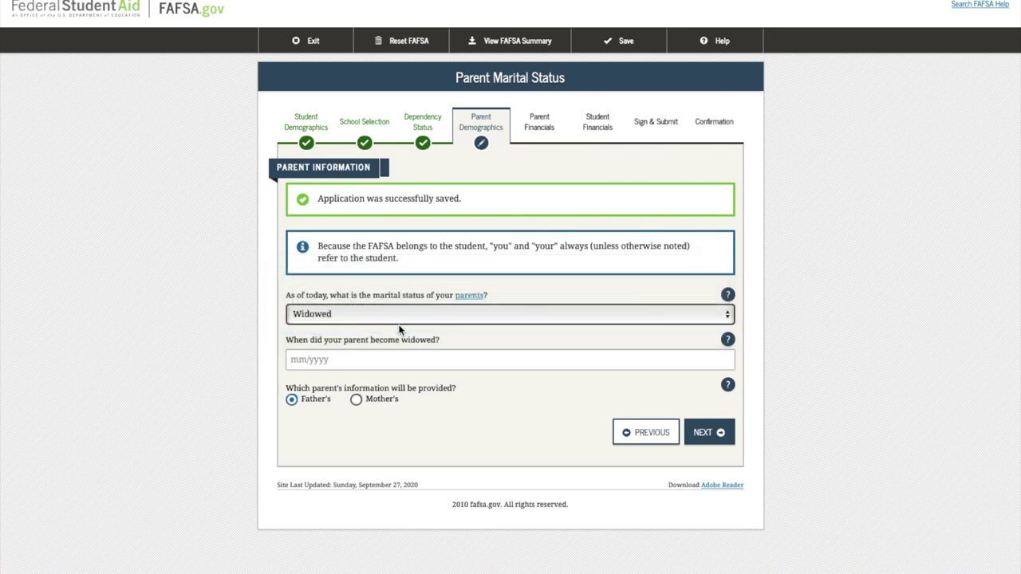
left_click(307, 359)
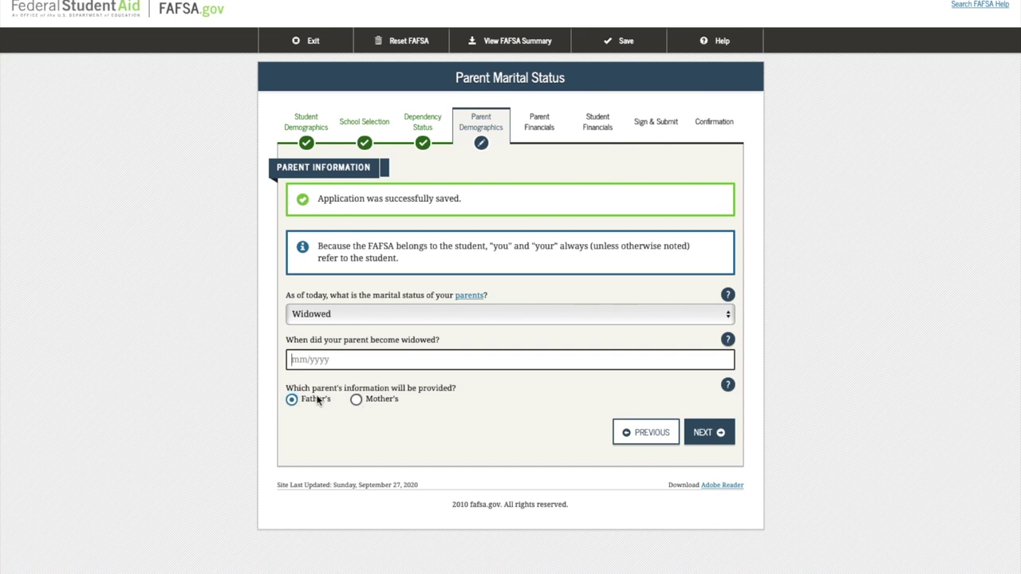
left_click(358, 402)
left_click(293, 400)
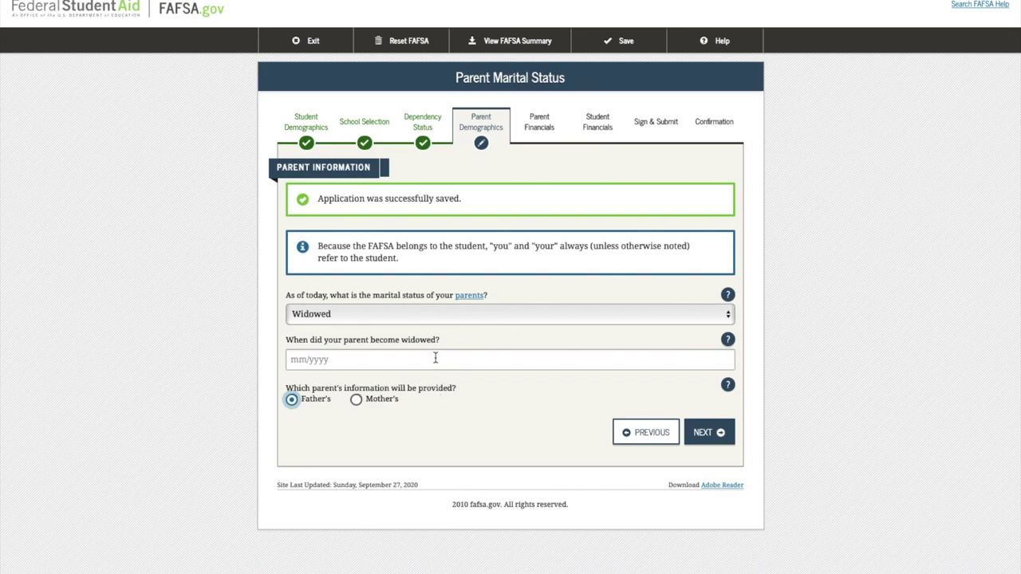
left_click(706, 431)
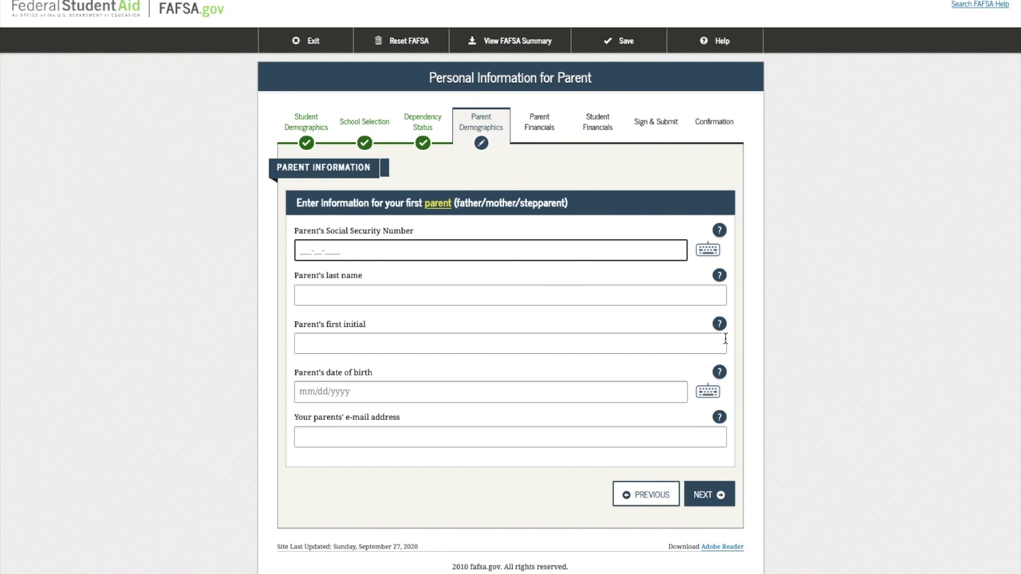
Enter the first parent's Social Security Number and continue to the next page
type("000-00-0000")
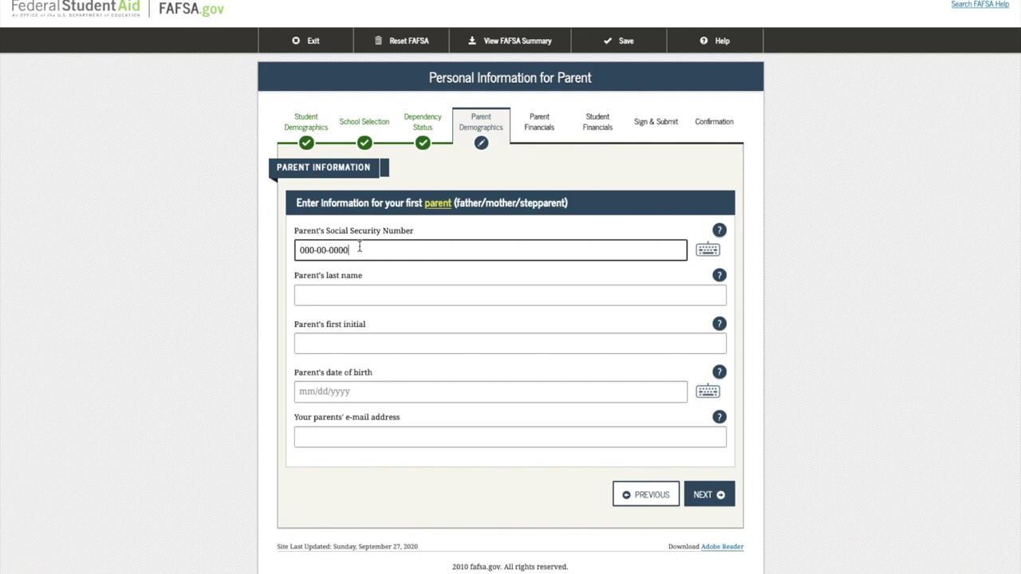
left_click(718, 497)
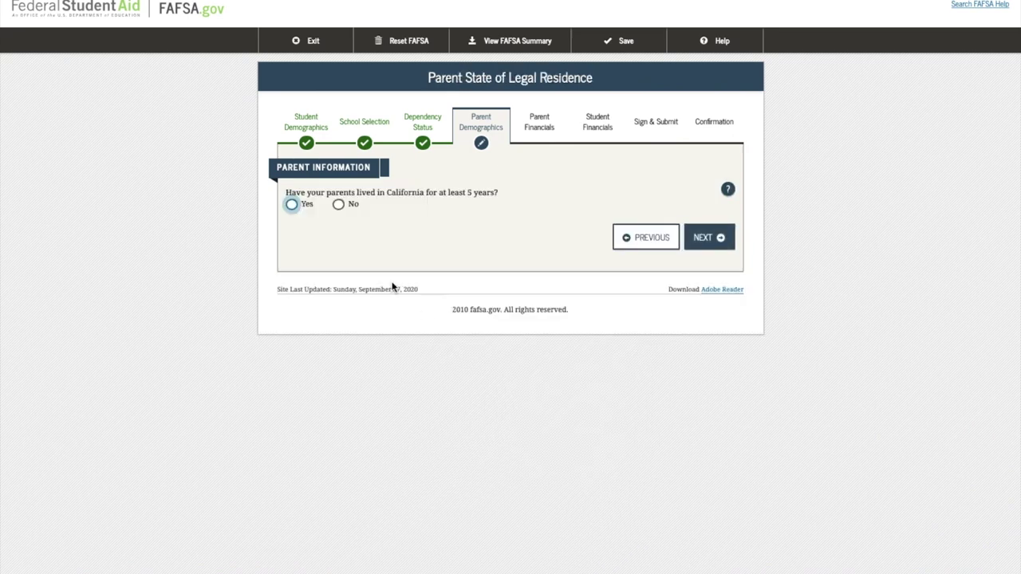
Answer No to the parents having lived in California for at least 5 years and choose California as their state of legal residence
left_click(294, 206)
left_click(339, 204)
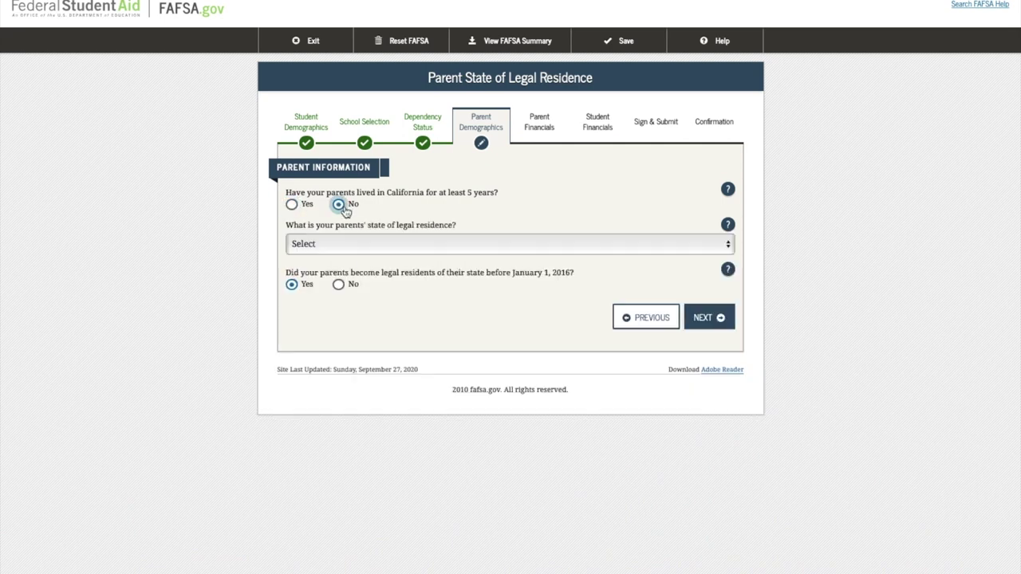
left_click(458, 251)
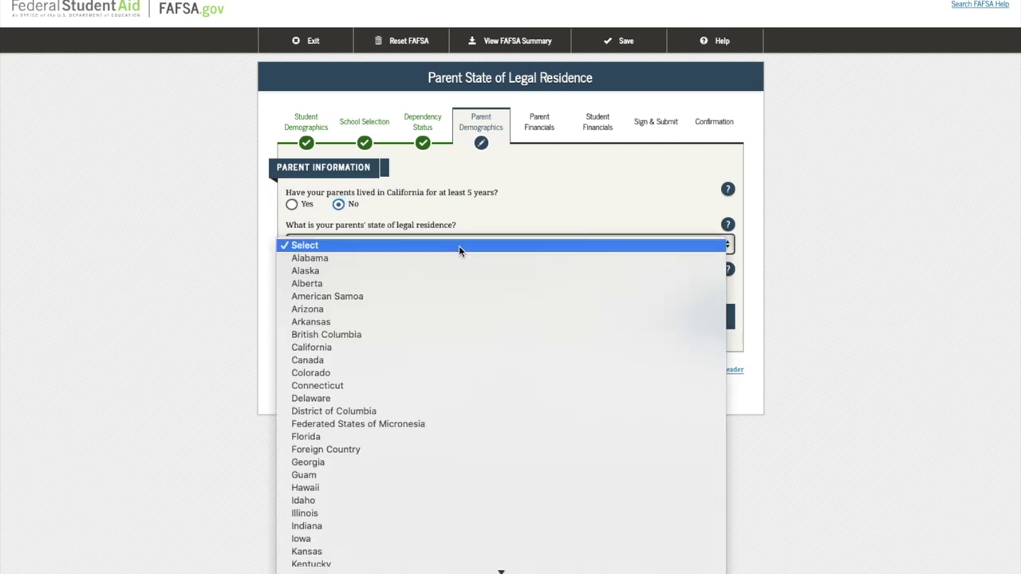
left_click(311, 347)
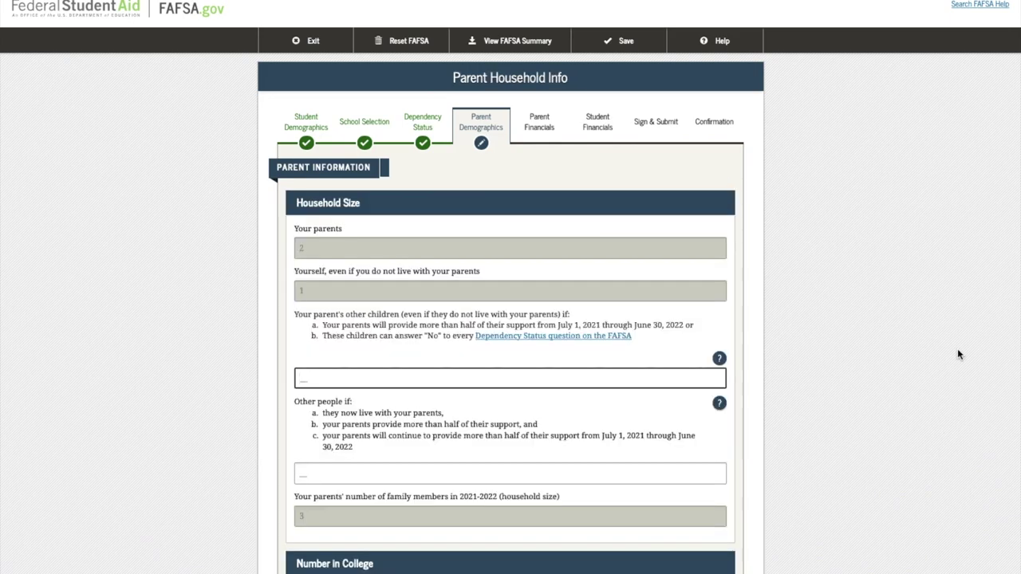
Set the number of the parents' other children in the household size section to 1
scroll(959, 355, "down", 2)
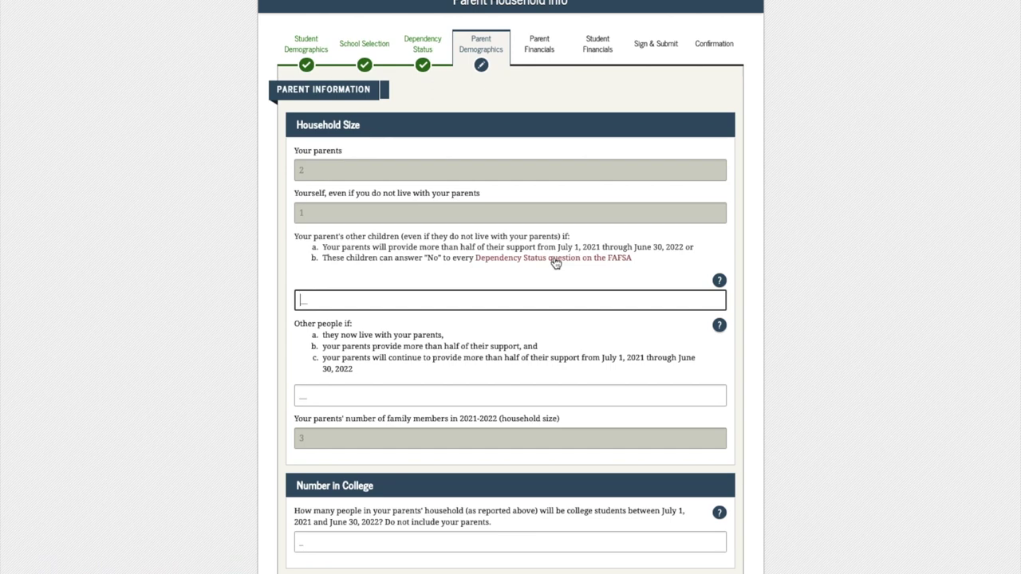
scroll(324, 253, "down", 2)
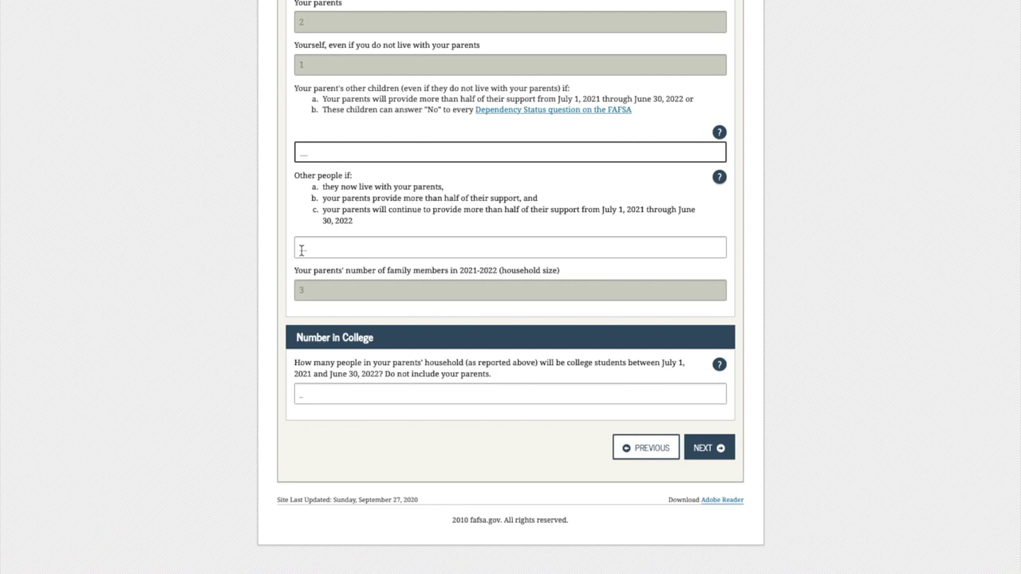
left_click(301, 250)
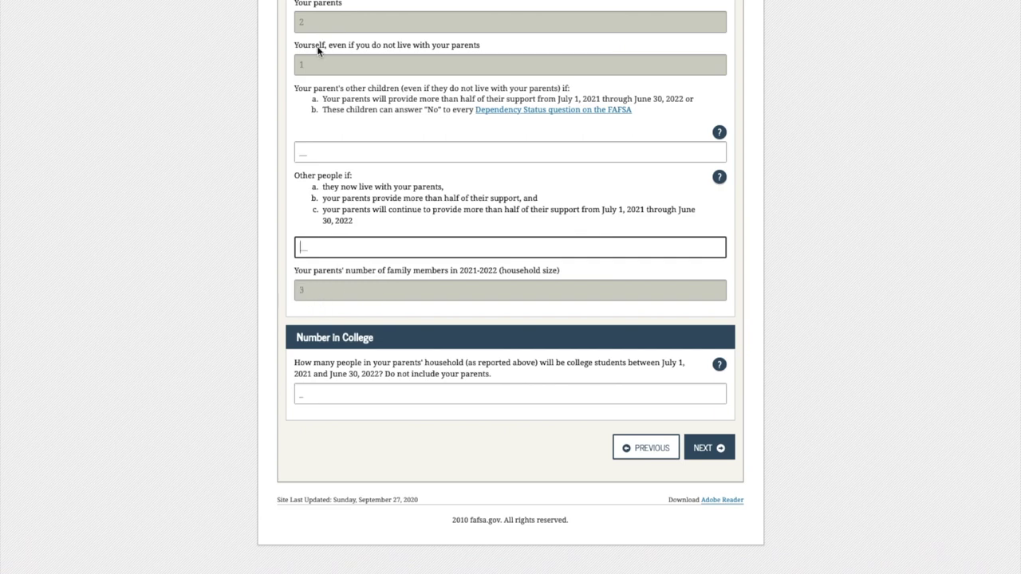
scroll(250, 99, "up", 1)
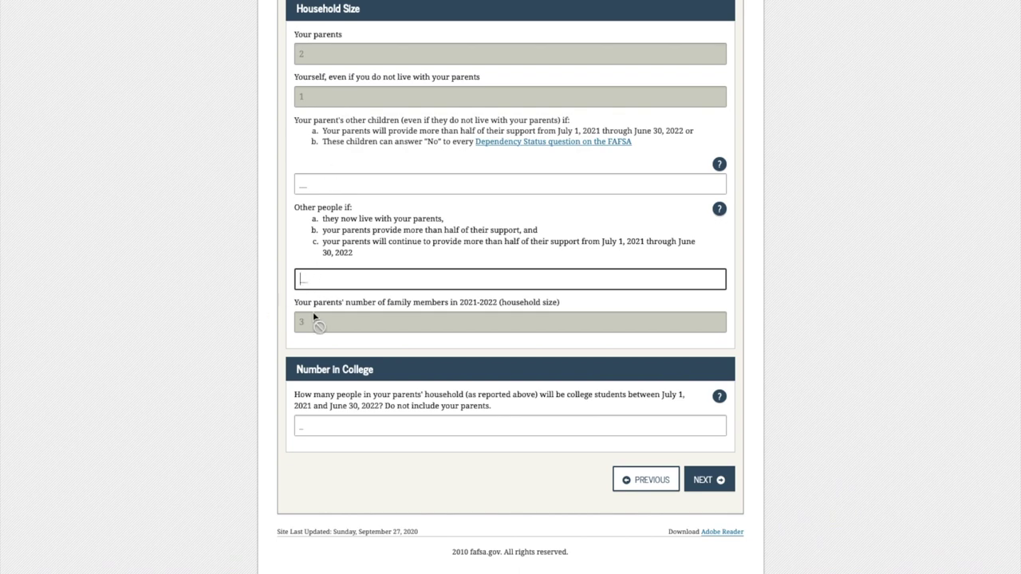
left_click(304, 185)
type("1")
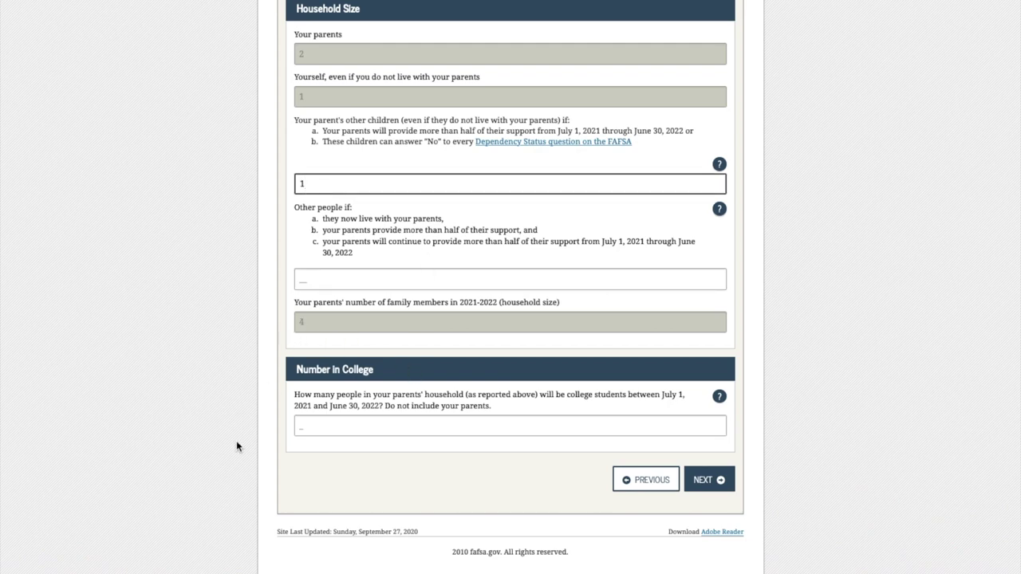
Set the number of household members who will be college students to 1 and continue
scroll(236, 445, "down", 1)
left_click(364, 391)
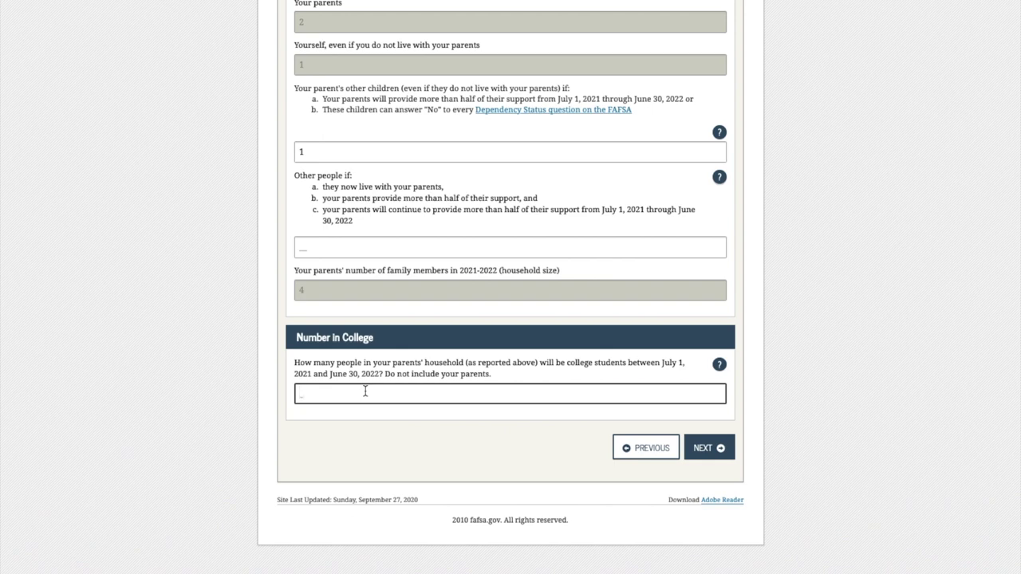
type("1")
left_click(712, 448)
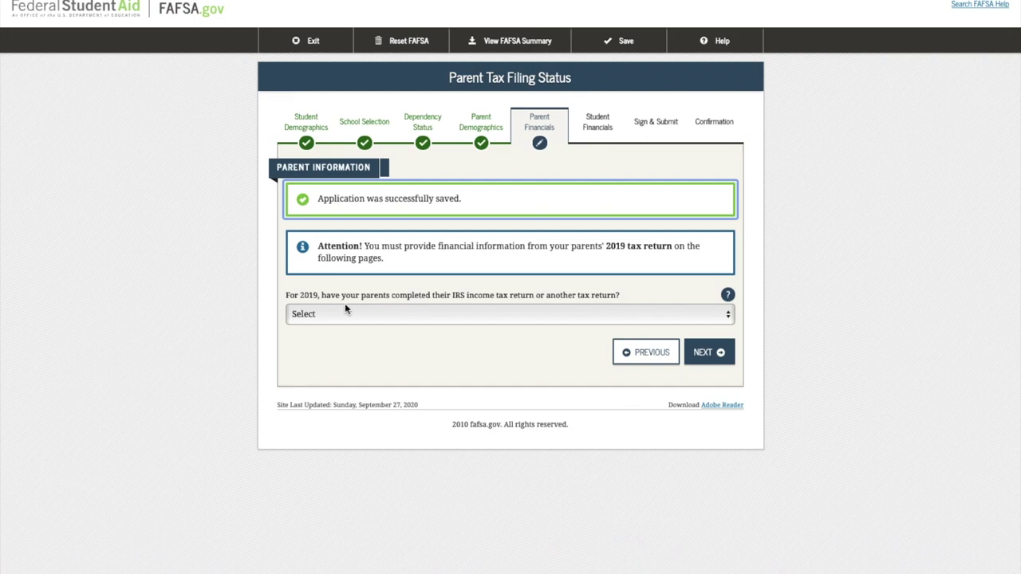
Set the parents' 2019 tax return to Already completed, its type to IRS 1040 and the filing status to Married-Filed Joint Return
left_click(416, 313)
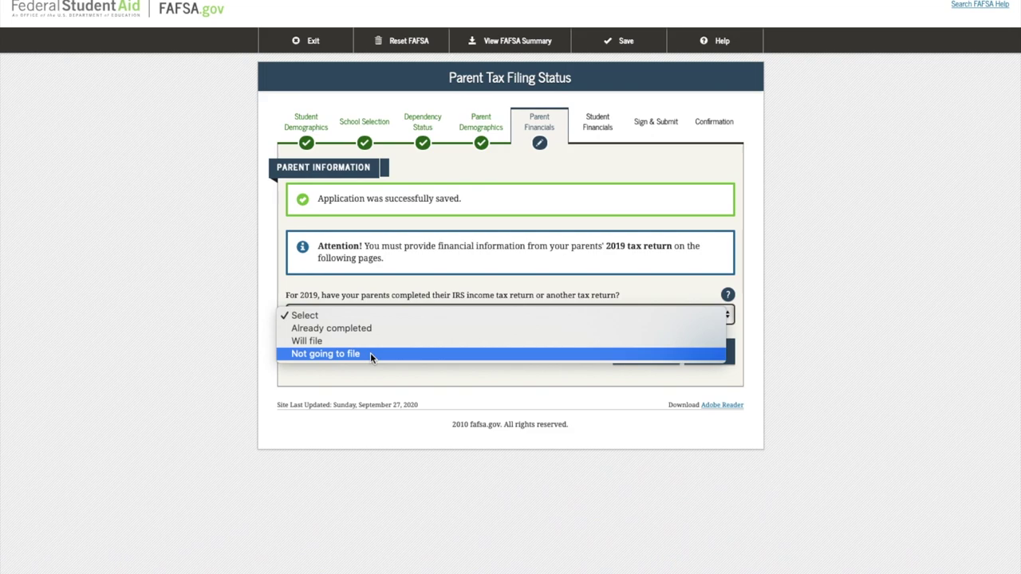
left_click(331, 328)
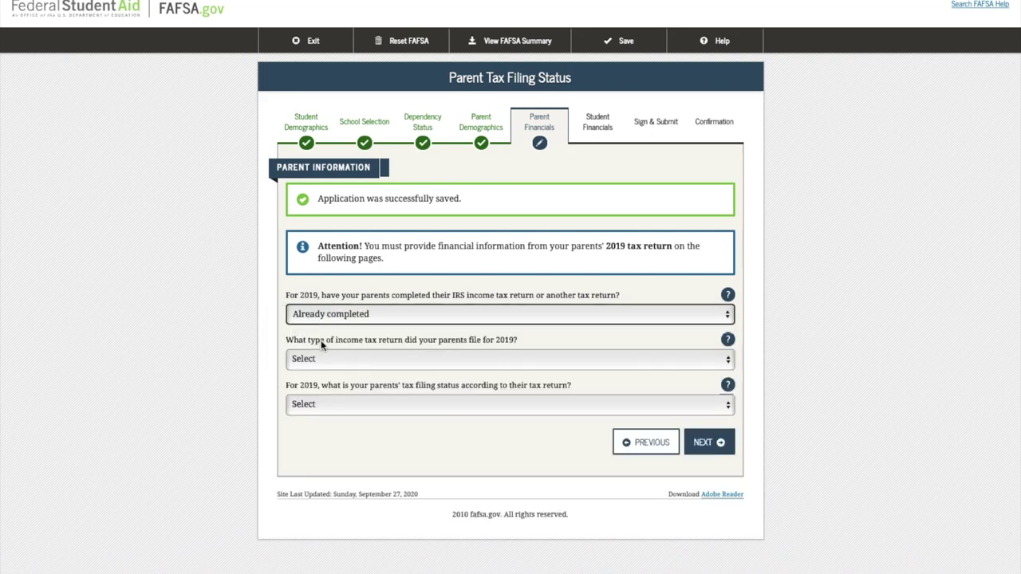
left_click(344, 362)
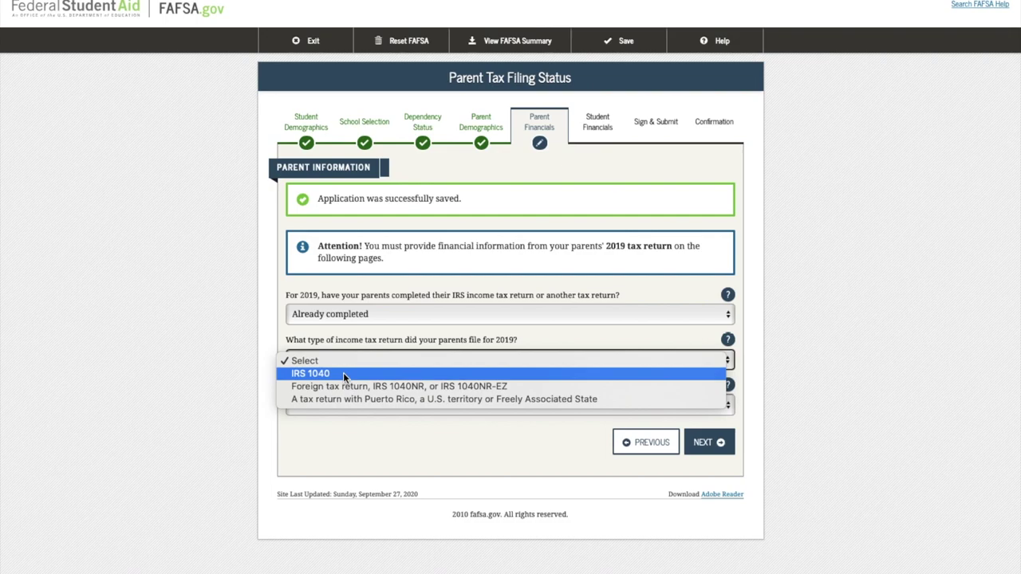
left_click(343, 373)
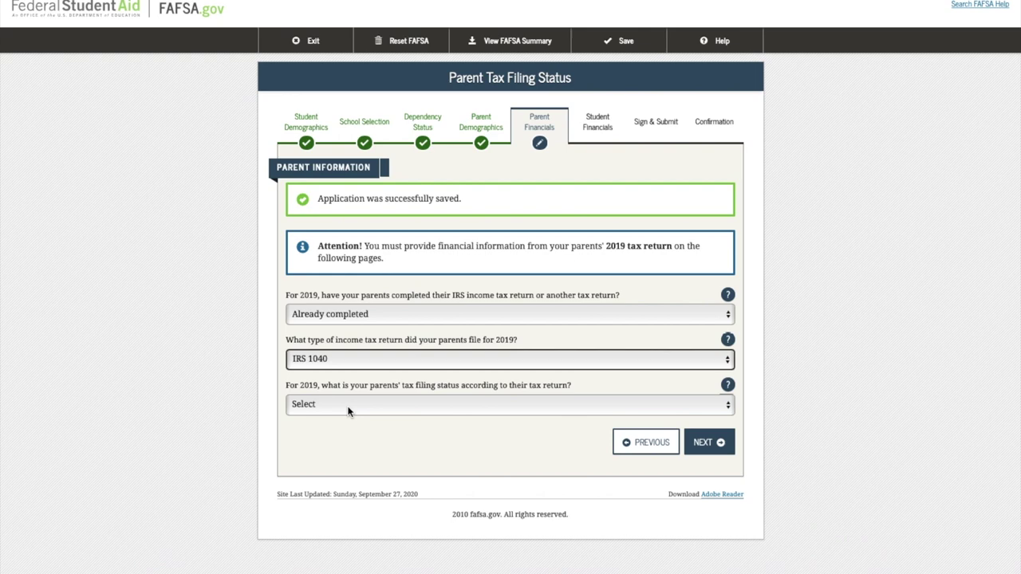
left_click(347, 407)
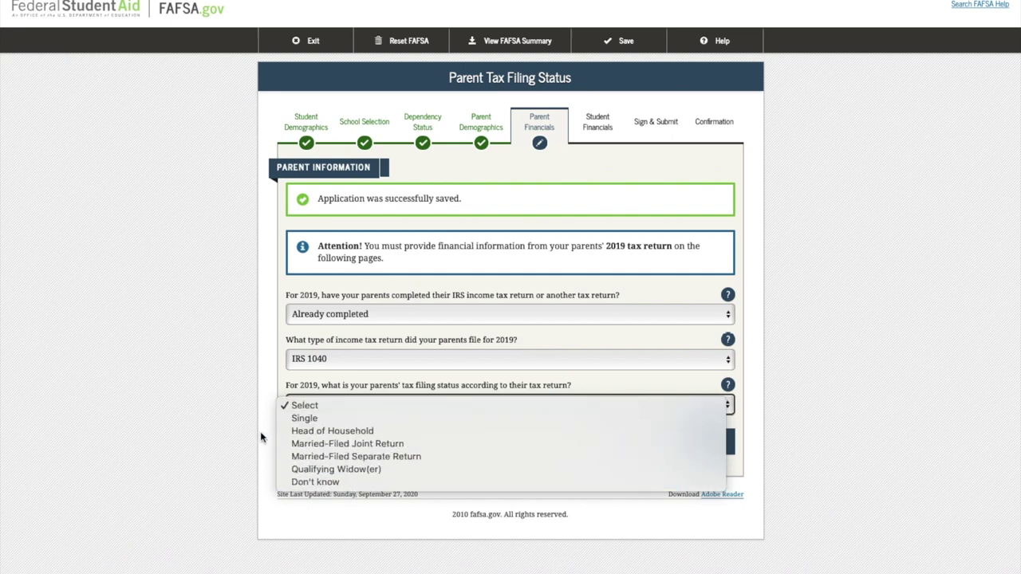
left_click(347, 443)
scroll(914, 203, "down", 1)
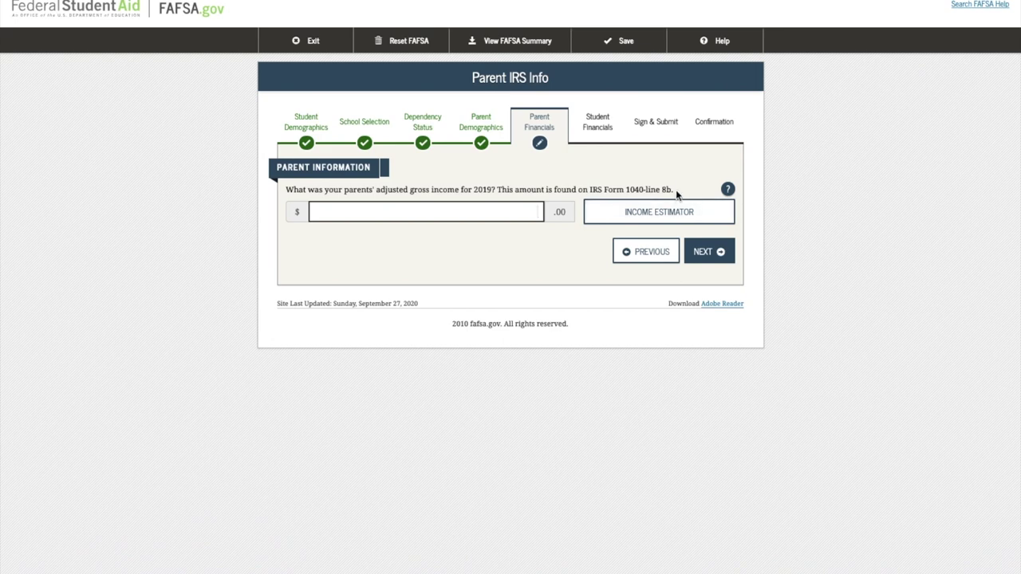
Highlight the "1040-line 8b" reference in the adjusted gross income question and continue
left_click_drag(676, 190, 625, 188)
key("Return")
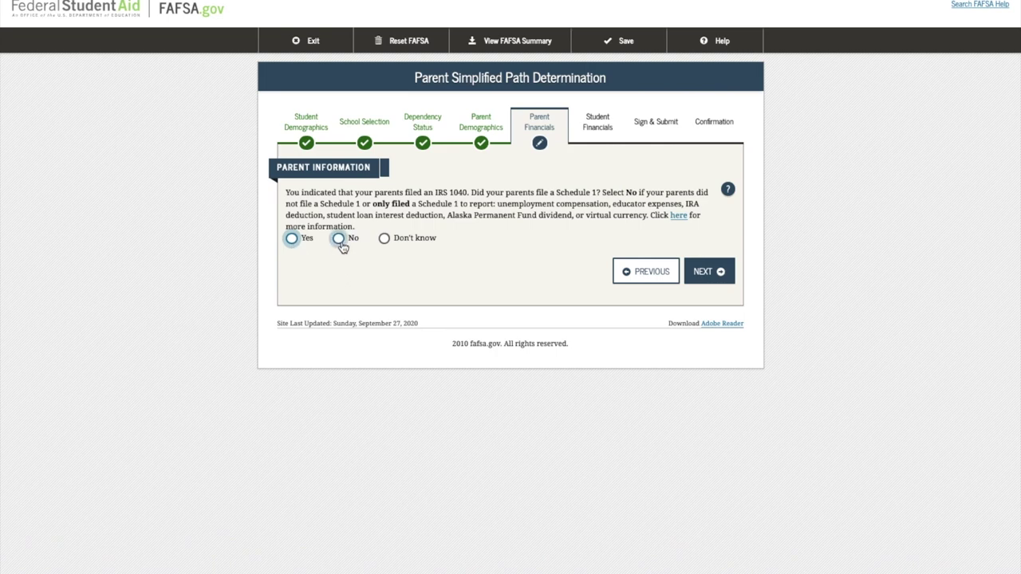
Answer Don't know about Schedule 1 and No about a parent being a dislocated worker, and continue past the federal benefits question
left_click(386, 241)
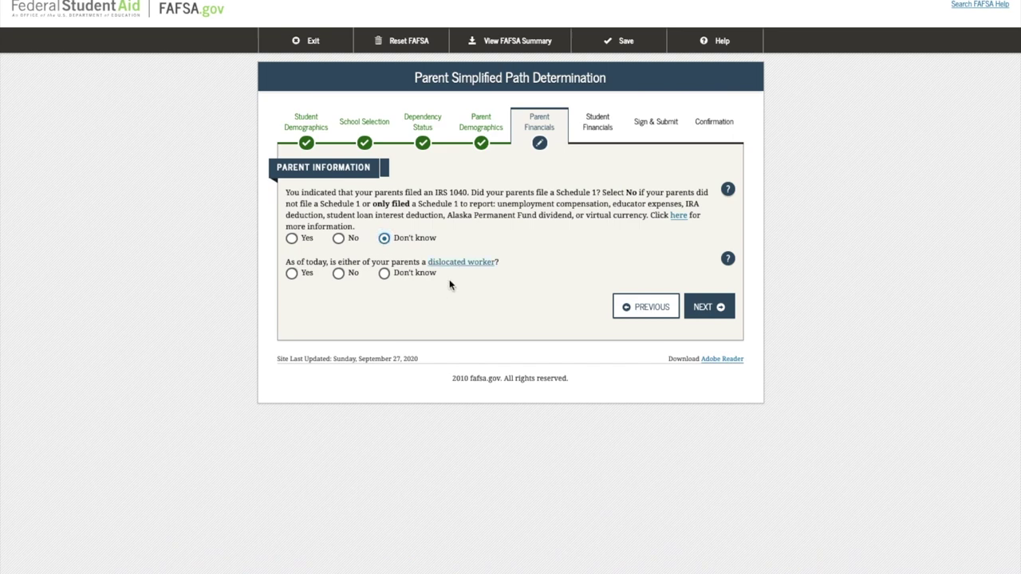
key("Tab")
key("space")
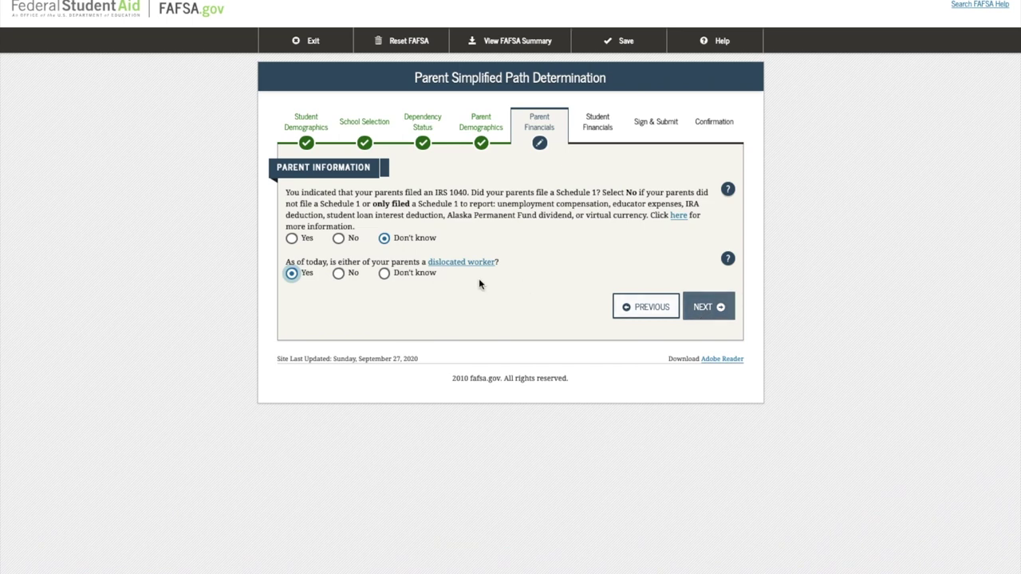
left_click(339, 274)
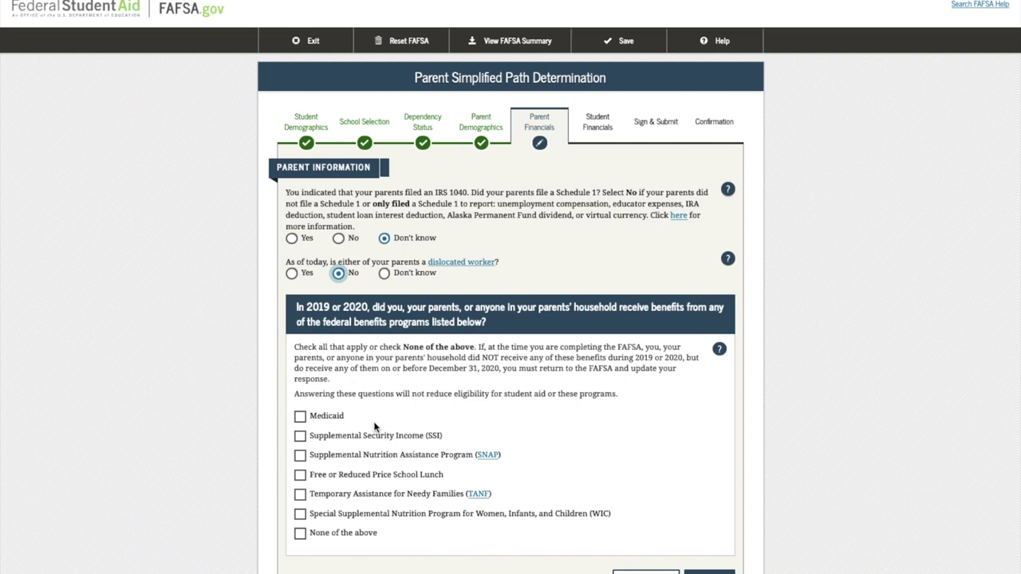
scroll(574, 440, "down", 1)
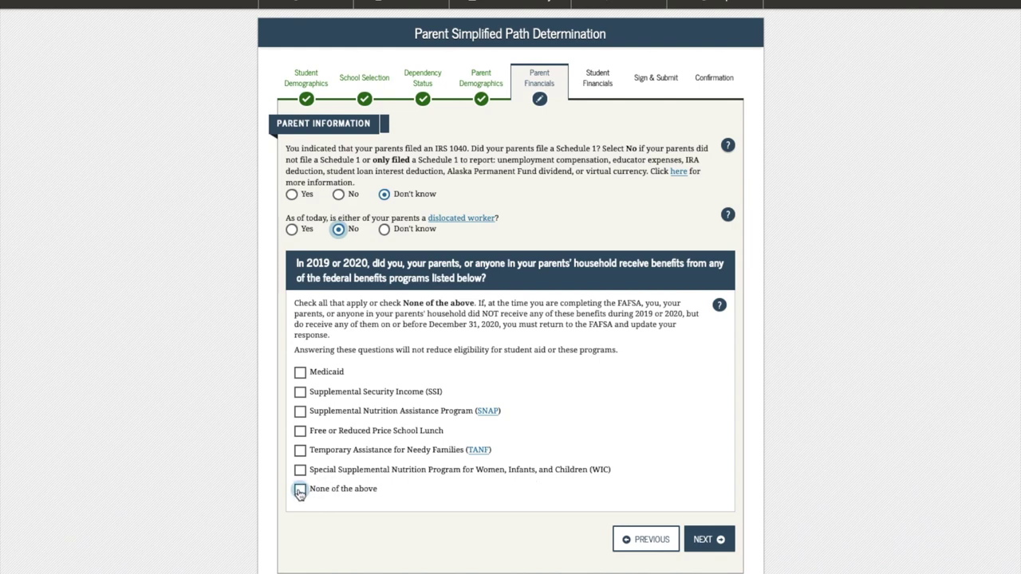
left_click(702, 540)
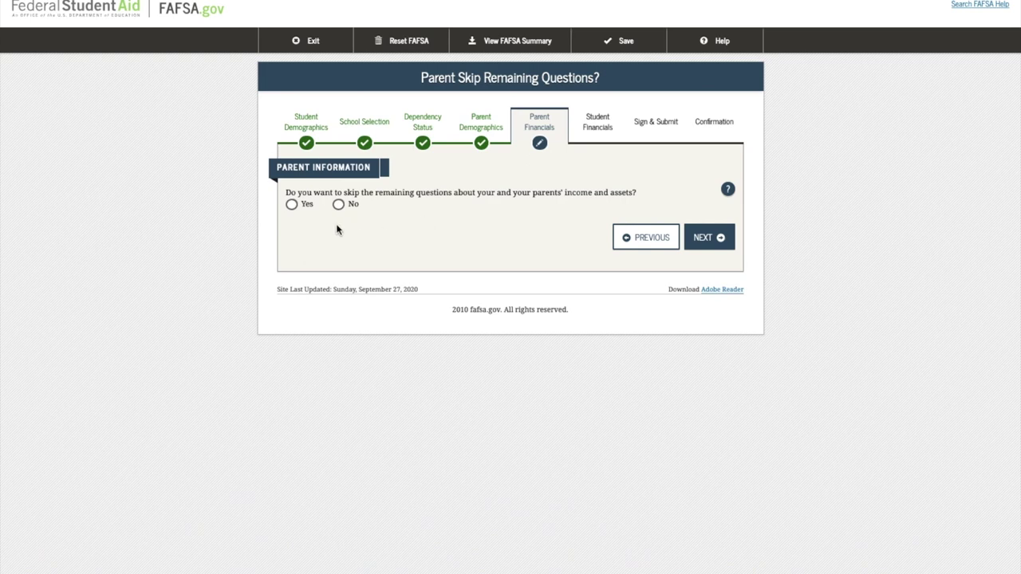
Answer Yes to skipping the remaining income and asset questions, enter 0 as the parents' 2019 income tax, and continue
left_click(292, 205)
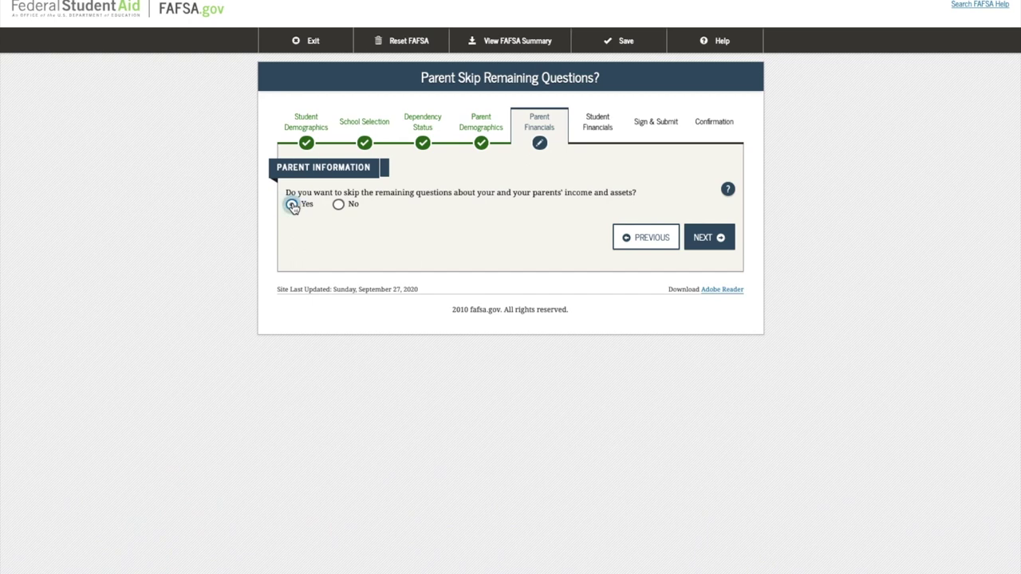
left_click(723, 245)
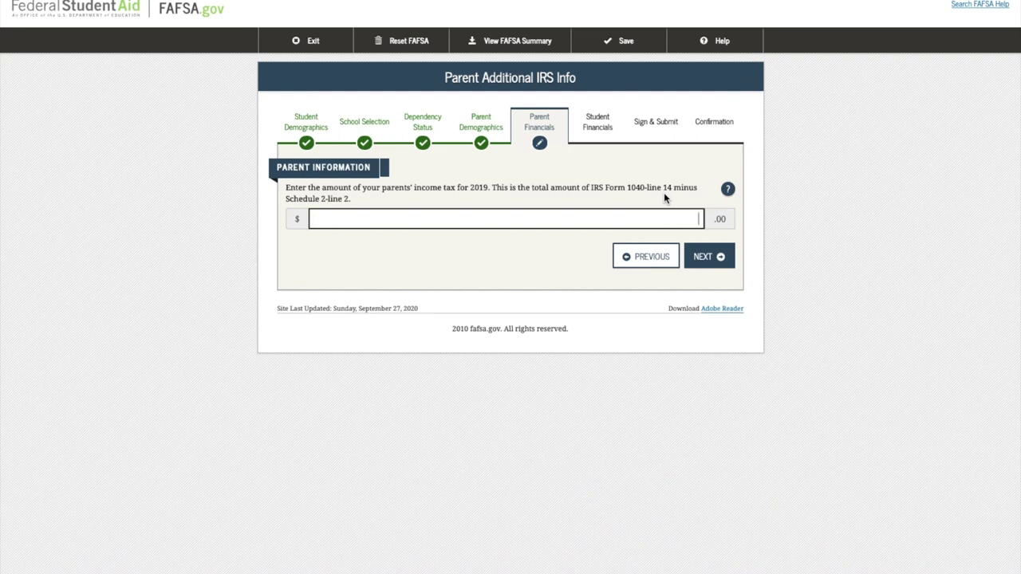
type("0")
left_click(708, 256)
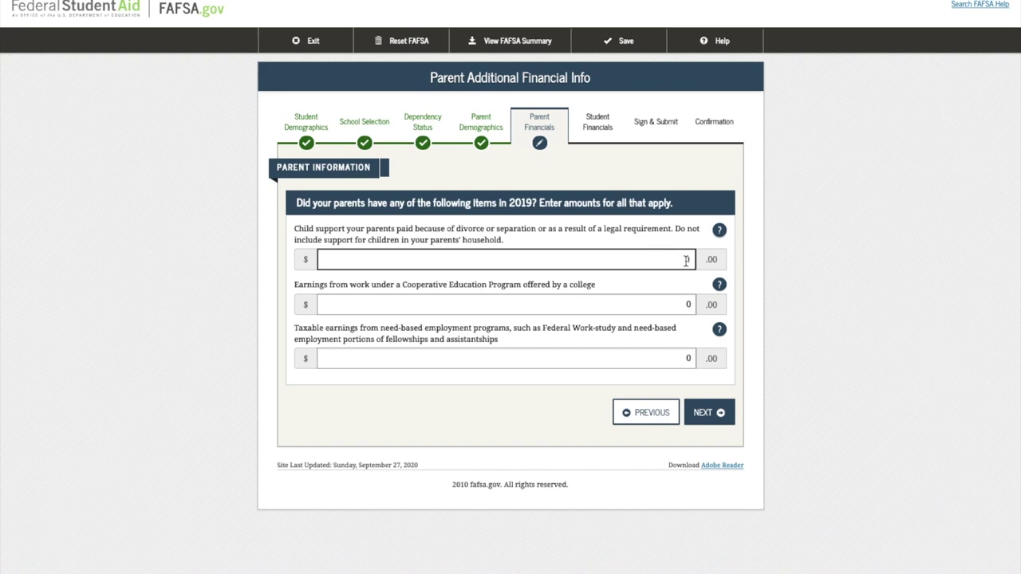
Enter 0 for child support the parents paid and continue past the additional financial and untaxed income pages
type("0")
key("Return")
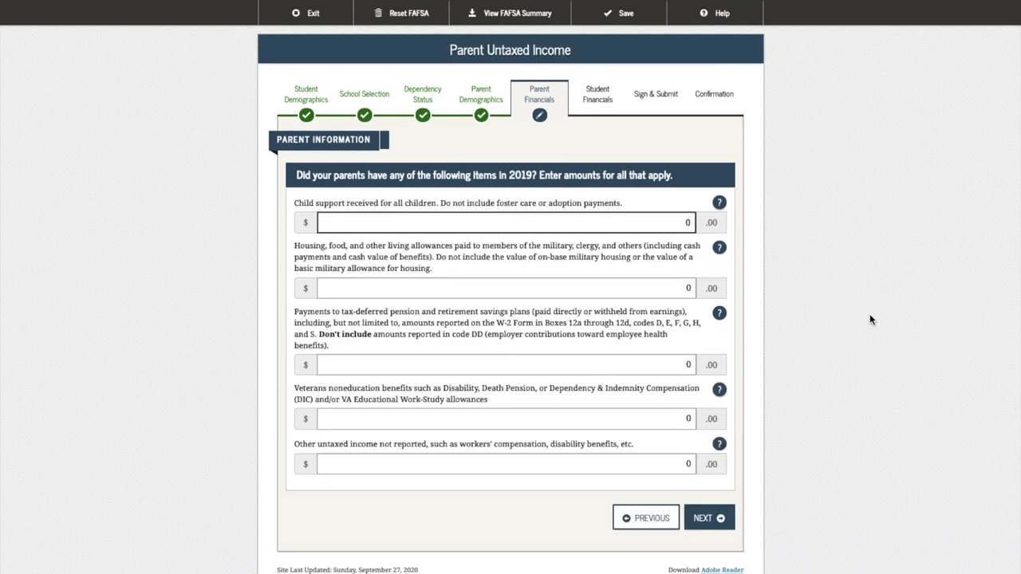
key("Return")
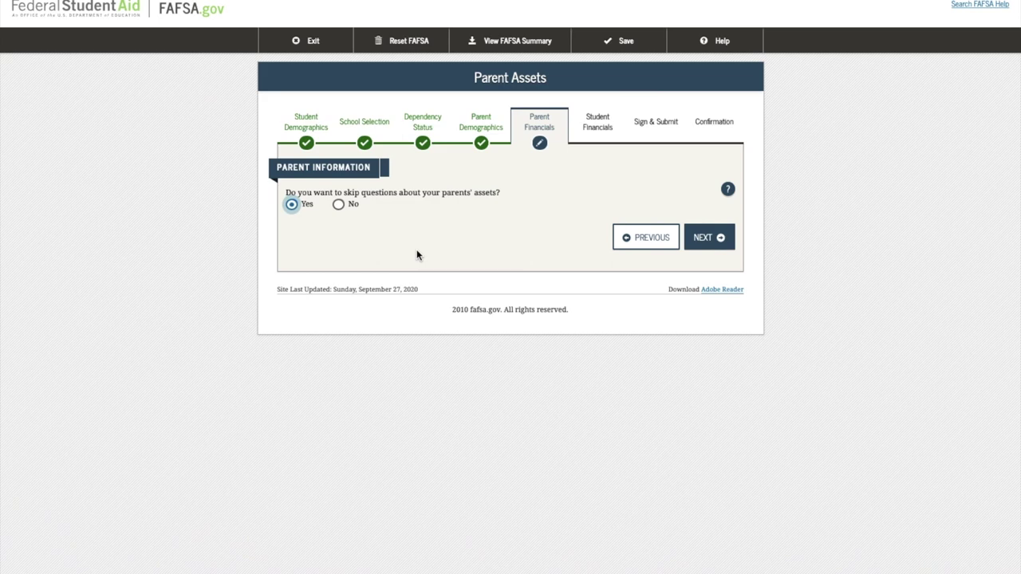
Answer No to skipping the parents' asset questions, go through the cash, investment and business net worth fields, and continue to the student financials
left_click(338, 205)
left_click(372, 252)
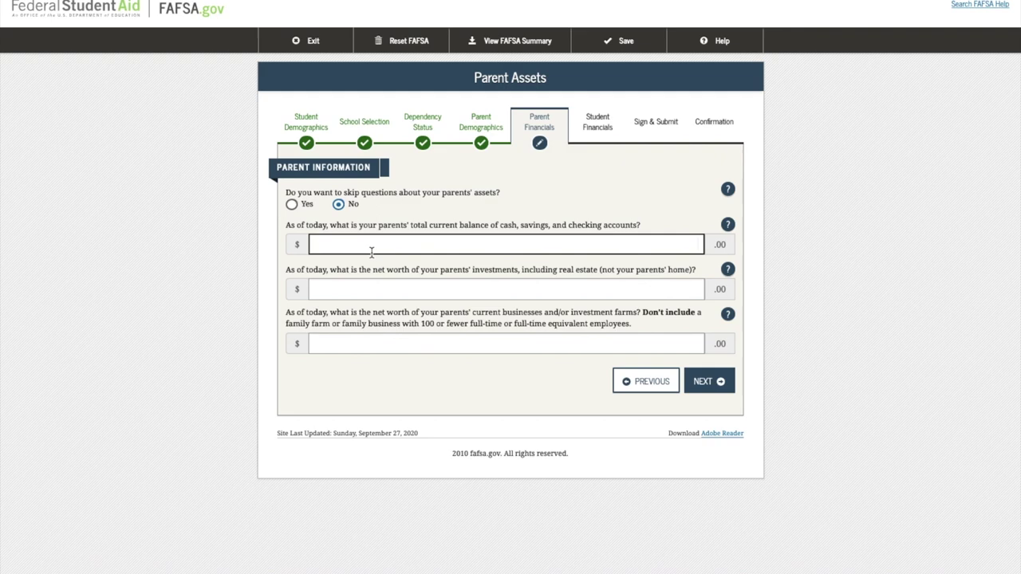
left_click(404, 286)
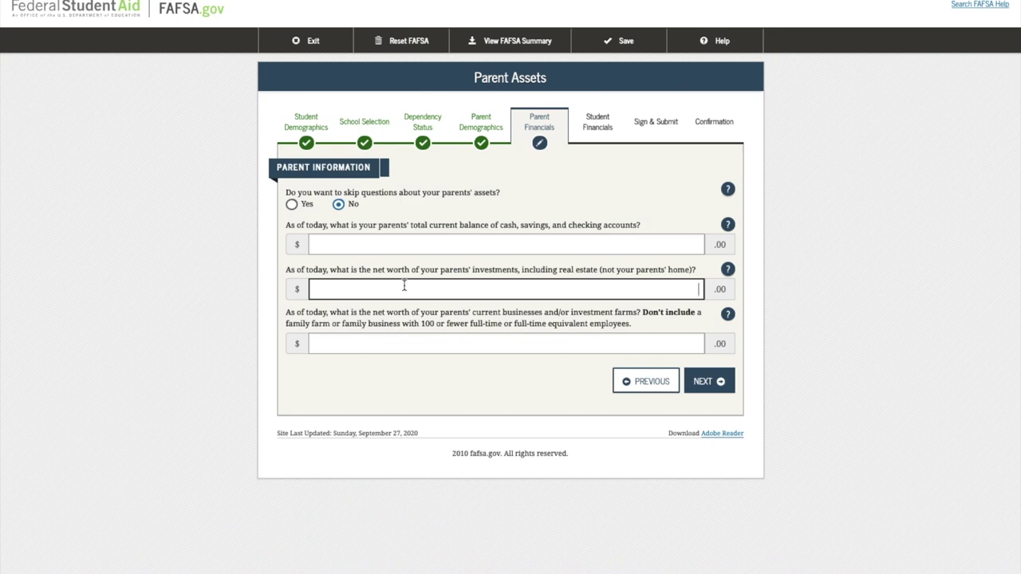
left_click(399, 342)
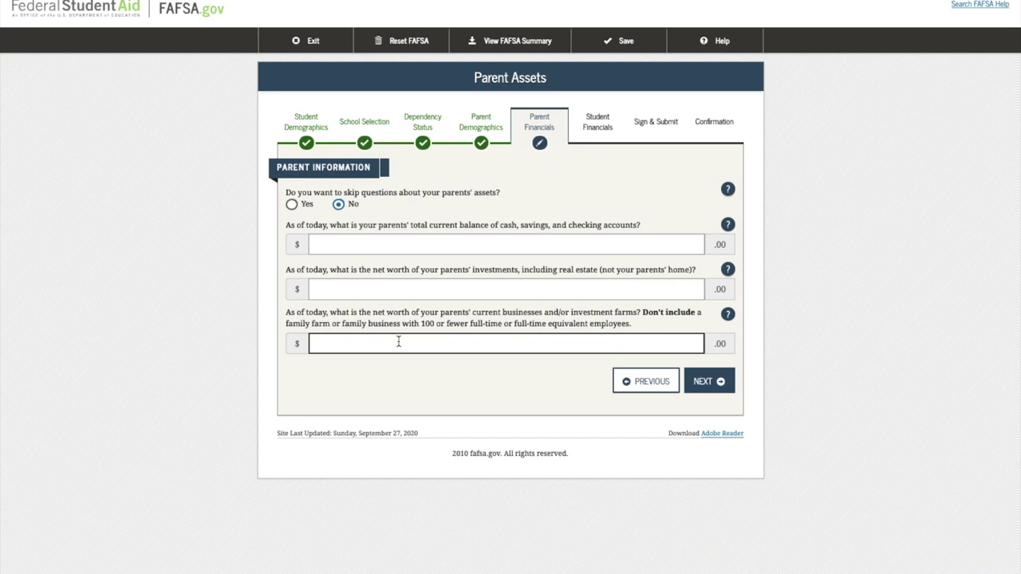
left_click(706, 381)
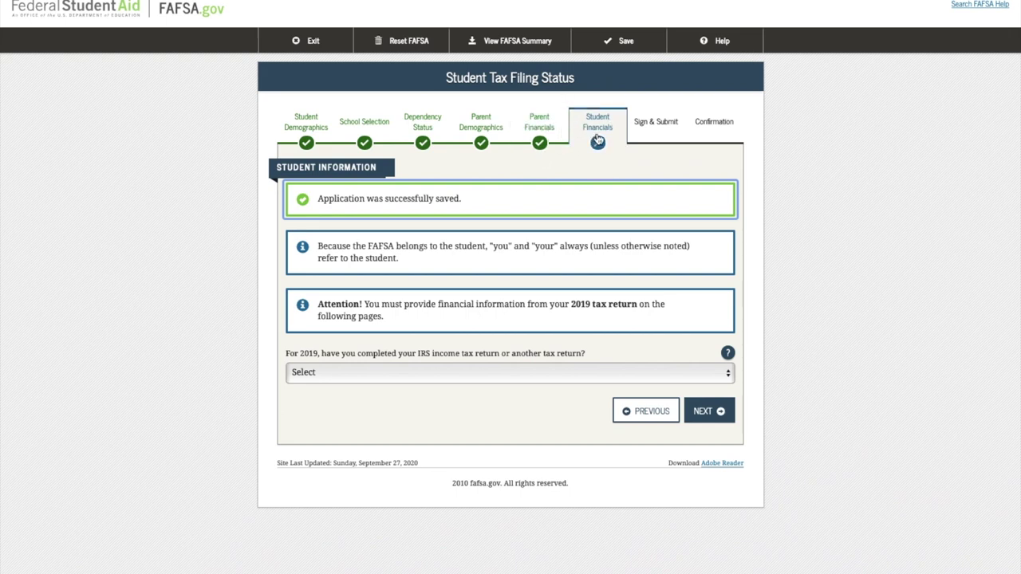
Set the student's 2019 tax return status to Not going to file and continue
left_click(404, 373)
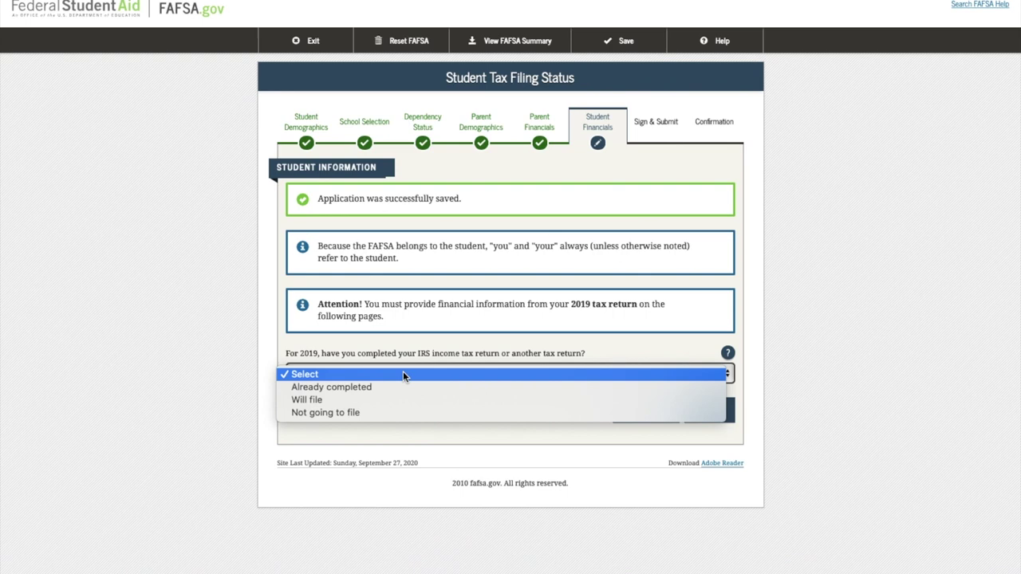
left_click(378, 413)
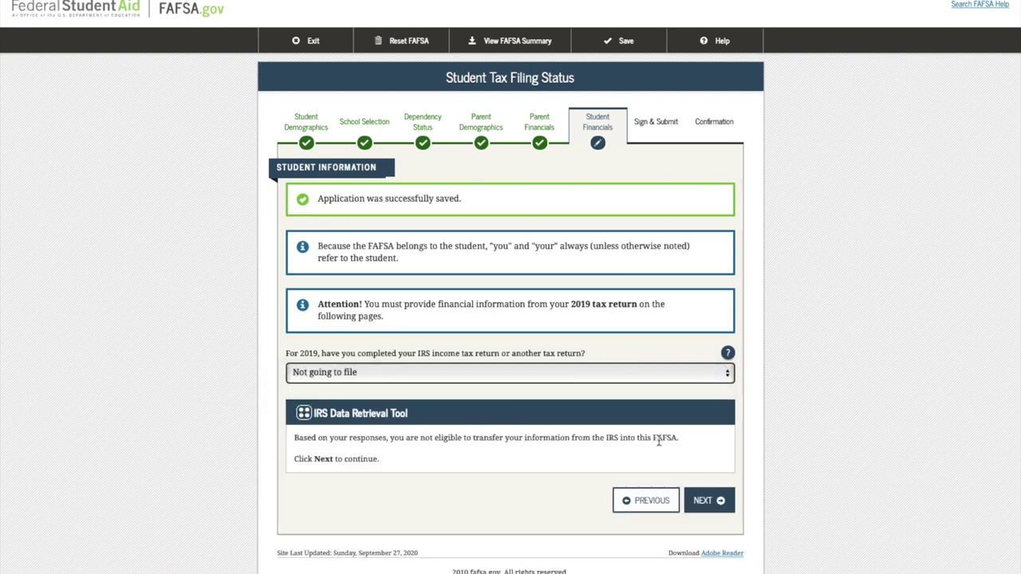
left_click(695, 375)
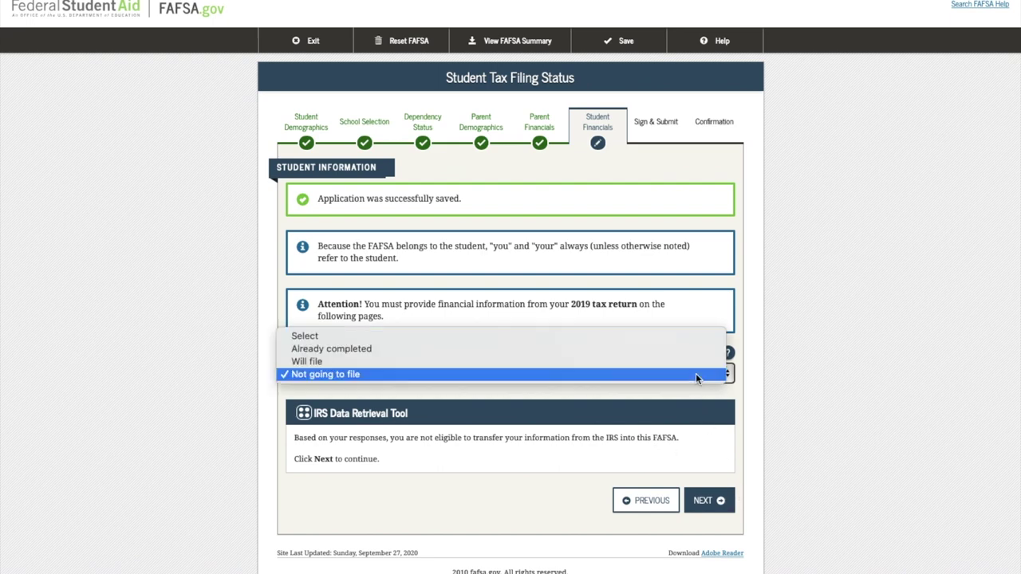
left_click(752, 398)
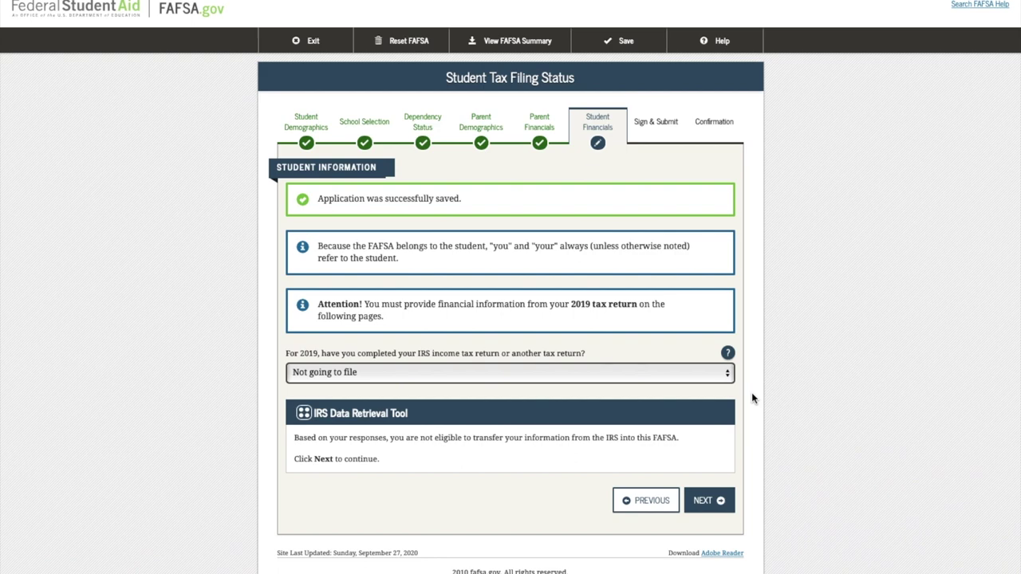
left_click(711, 501)
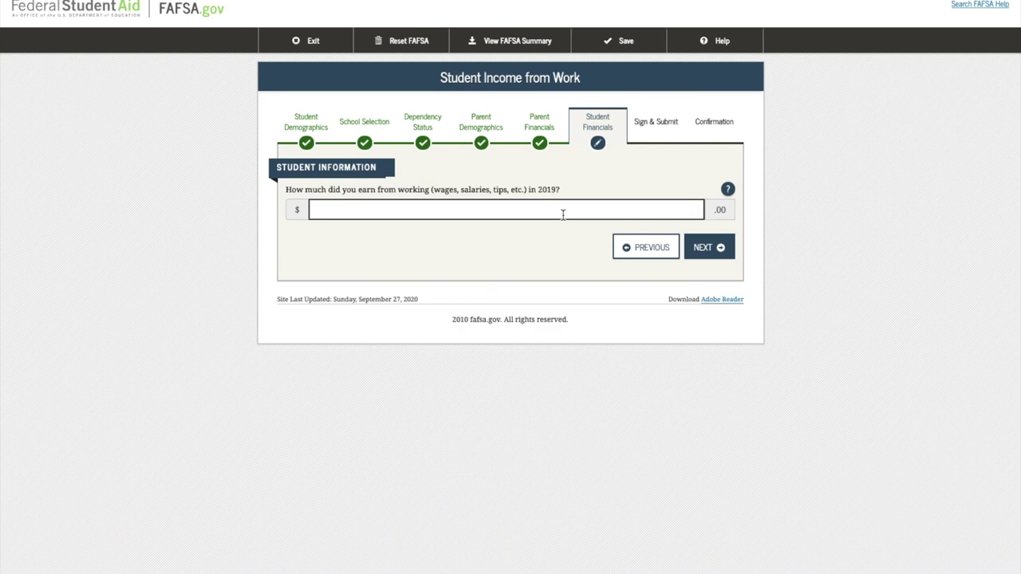
Continue past the student's income from work, additional financial and untaxed income pages, keeping 0 for the additional and untaxed amounts
key("Return")
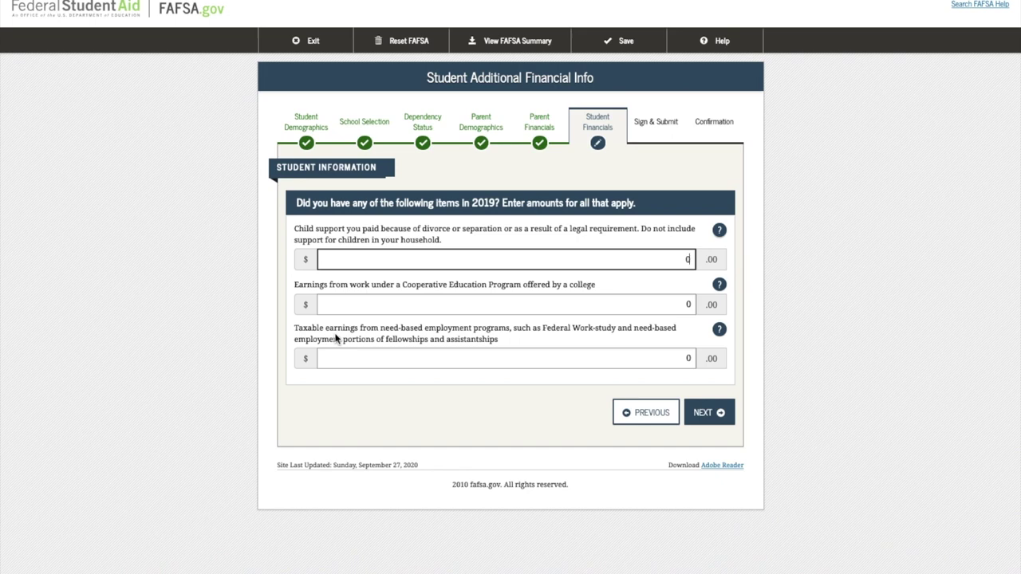
left_click(720, 414)
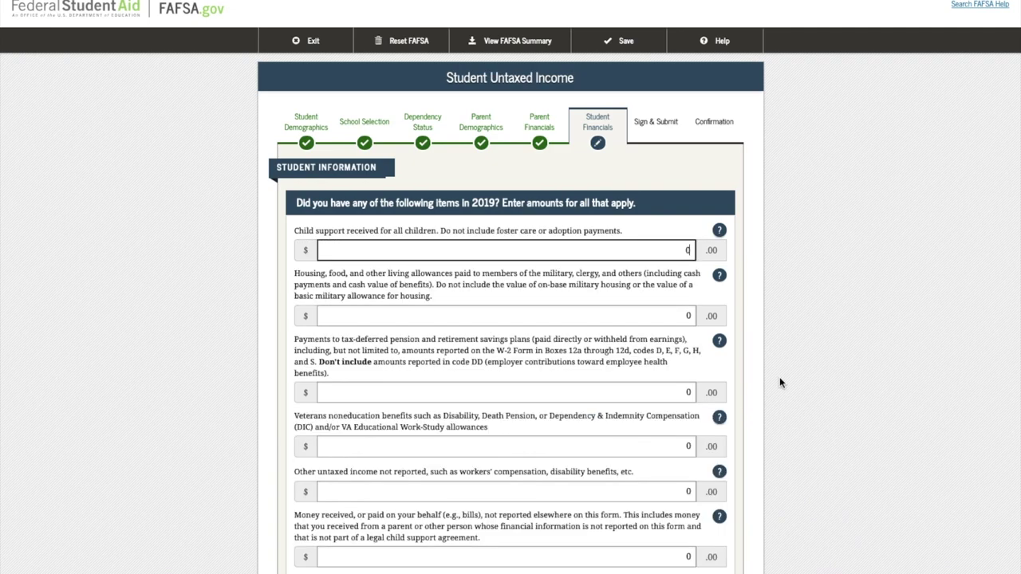
scroll(780, 377, "down", 2)
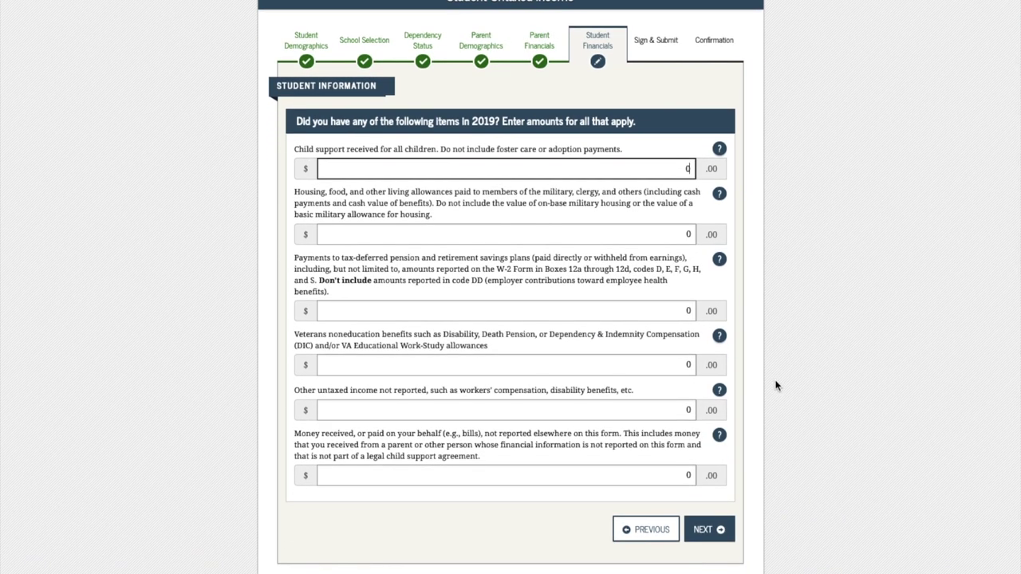
left_click(721, 530)
Answer Yes to skipping the student's asset questions, continue, and check the verification page for errors with the parents' answers as entered
left_click(292, 205)
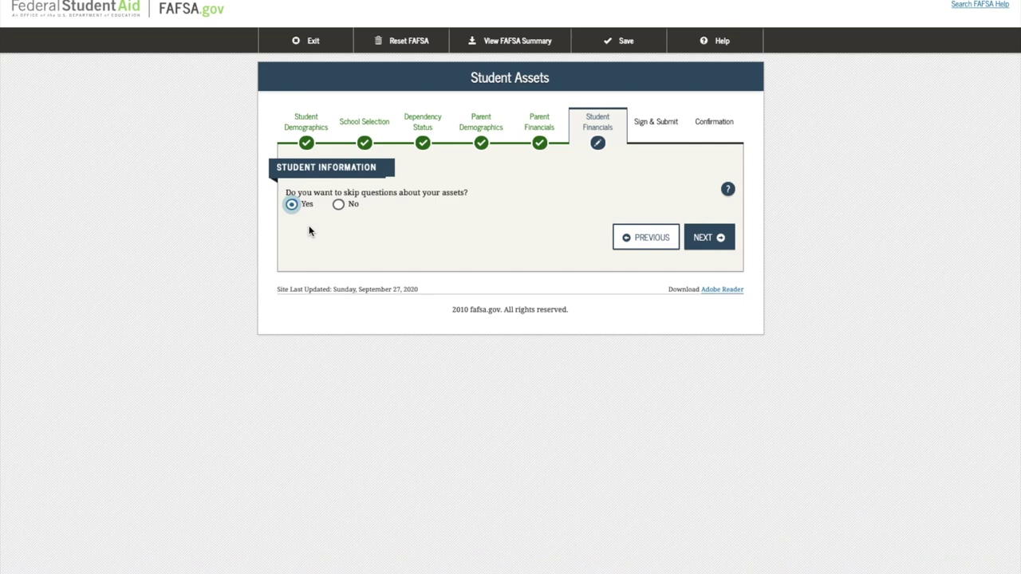
left_click(722, 237)
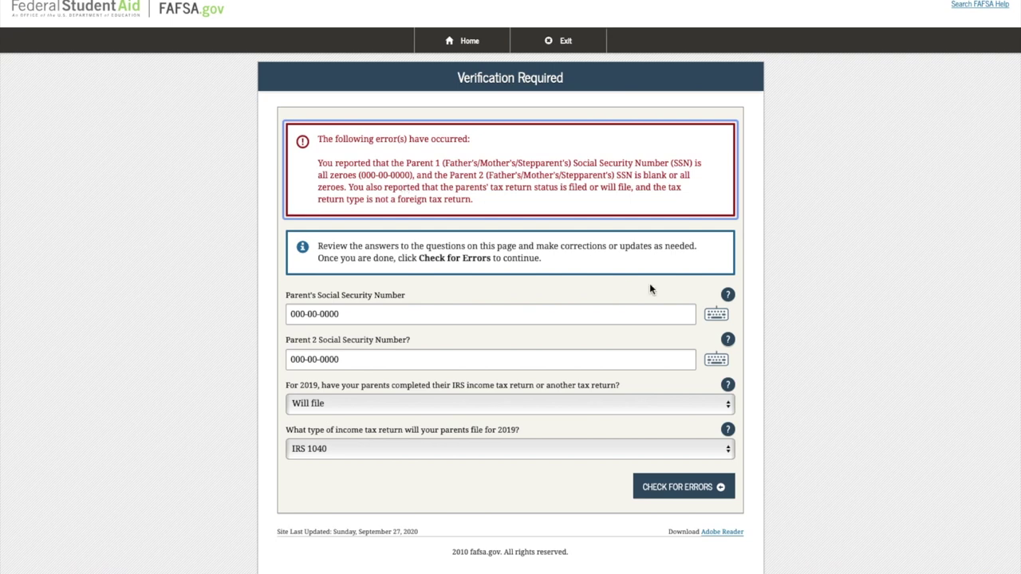
left_click(684, 486)
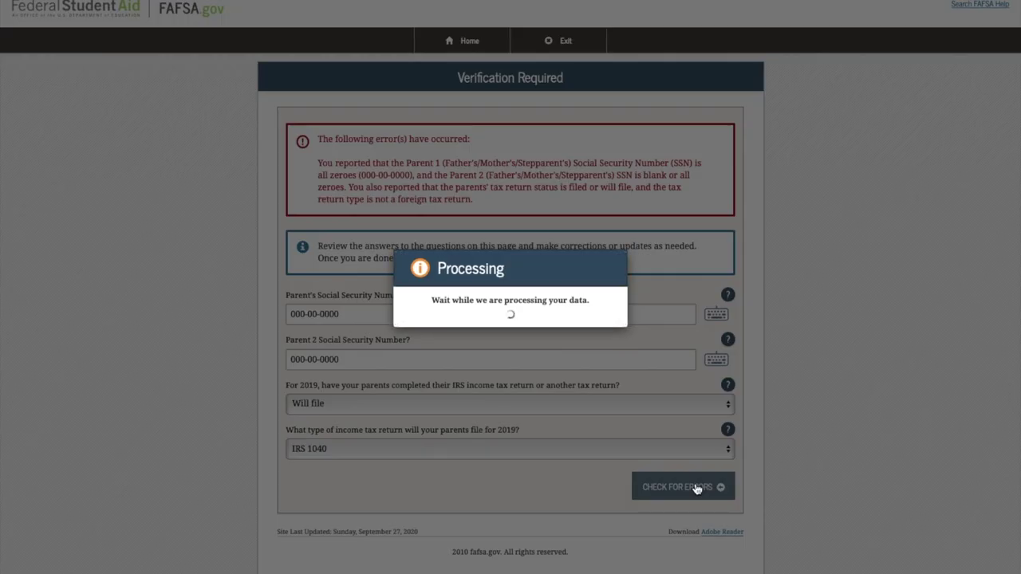
left_click(686, 489)
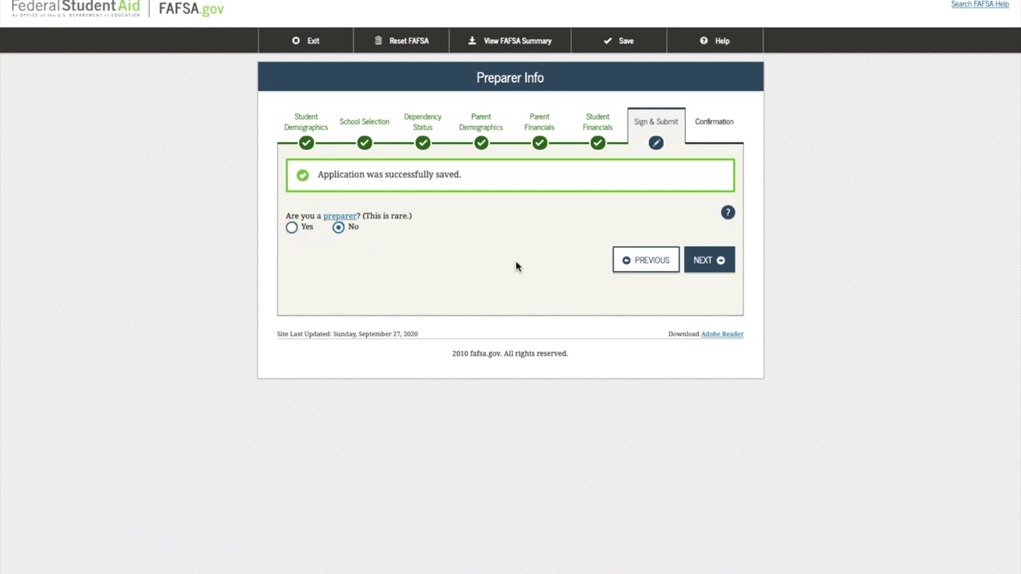
Continue with No as the preparer answer and go through the FAFSA Summary down to its Sign & Submit section
left_click(716, 261)
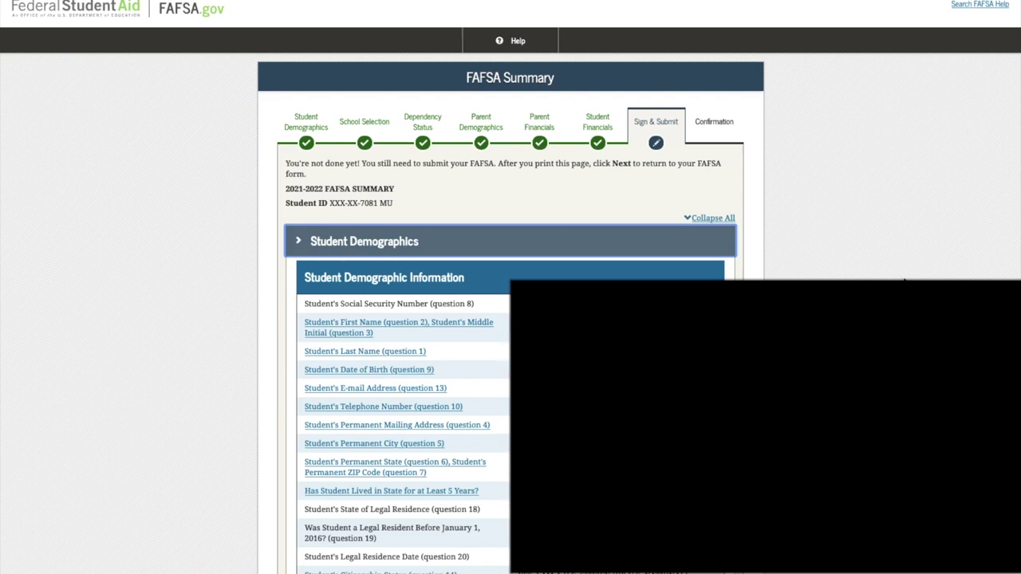
scroll(905, 282, "down", 20)
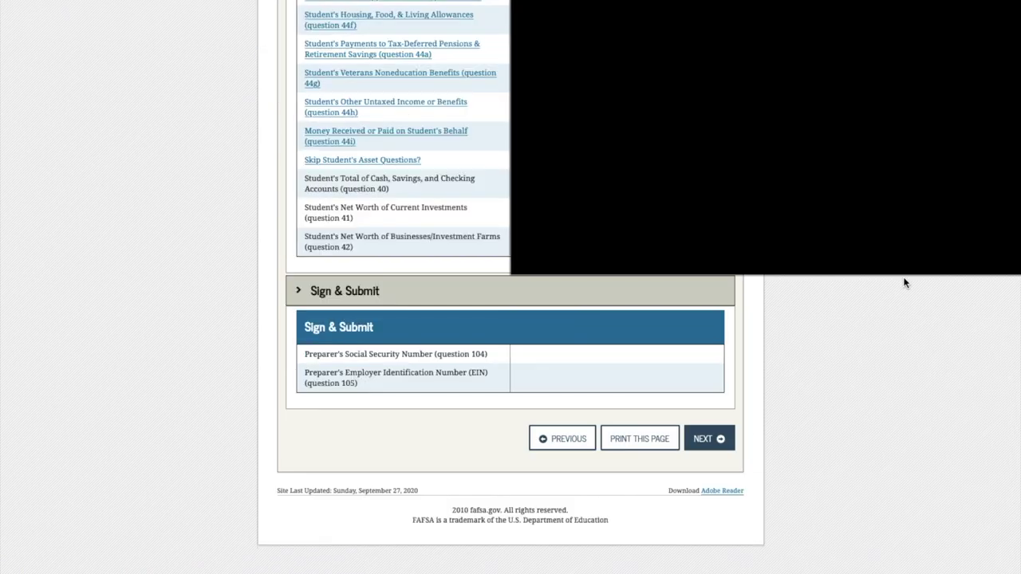